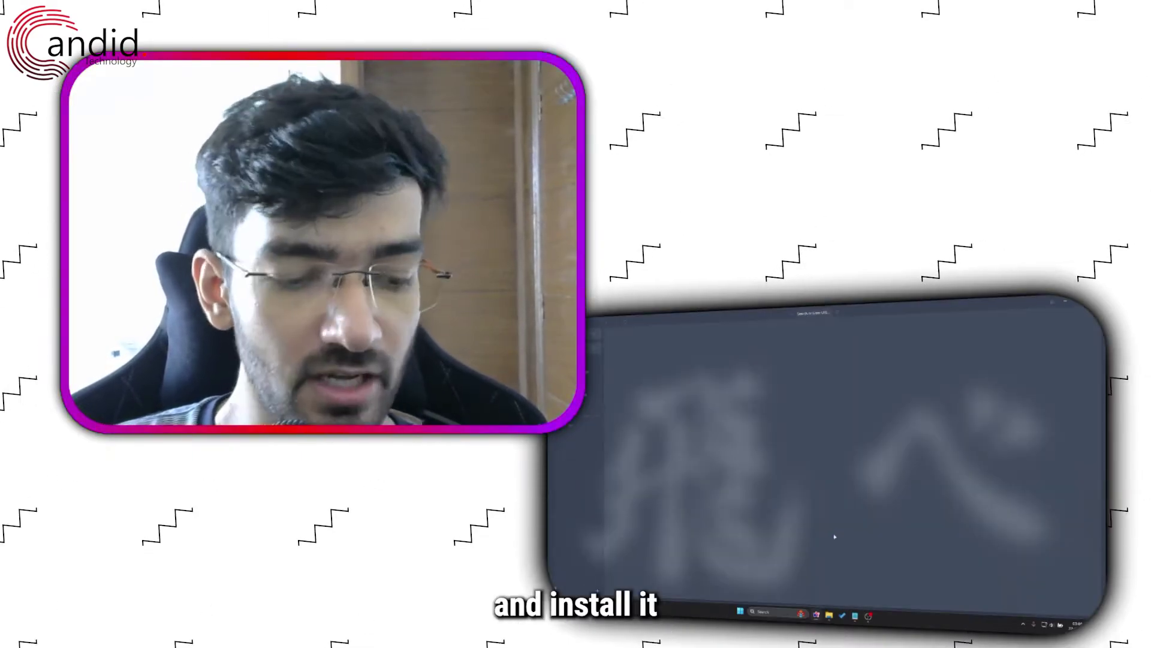
# Go to obsproject.com from Arc's command bar and start the Windows download.
pyautogui.hotkey('ctrl', 't')
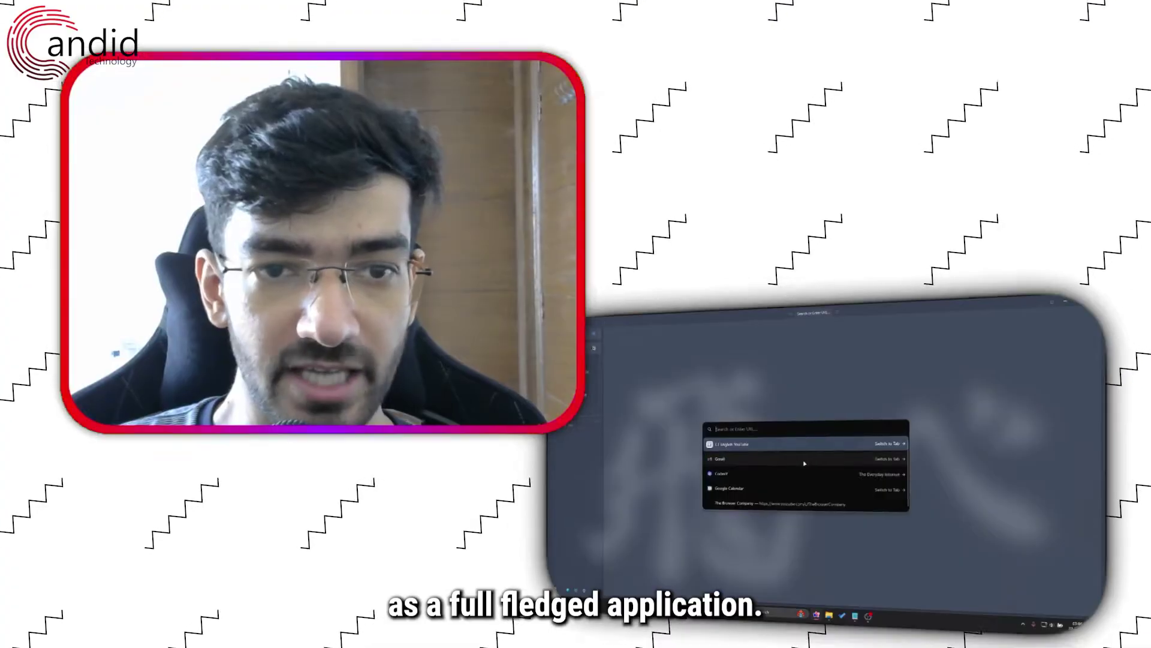
pyautogui.write('obs')
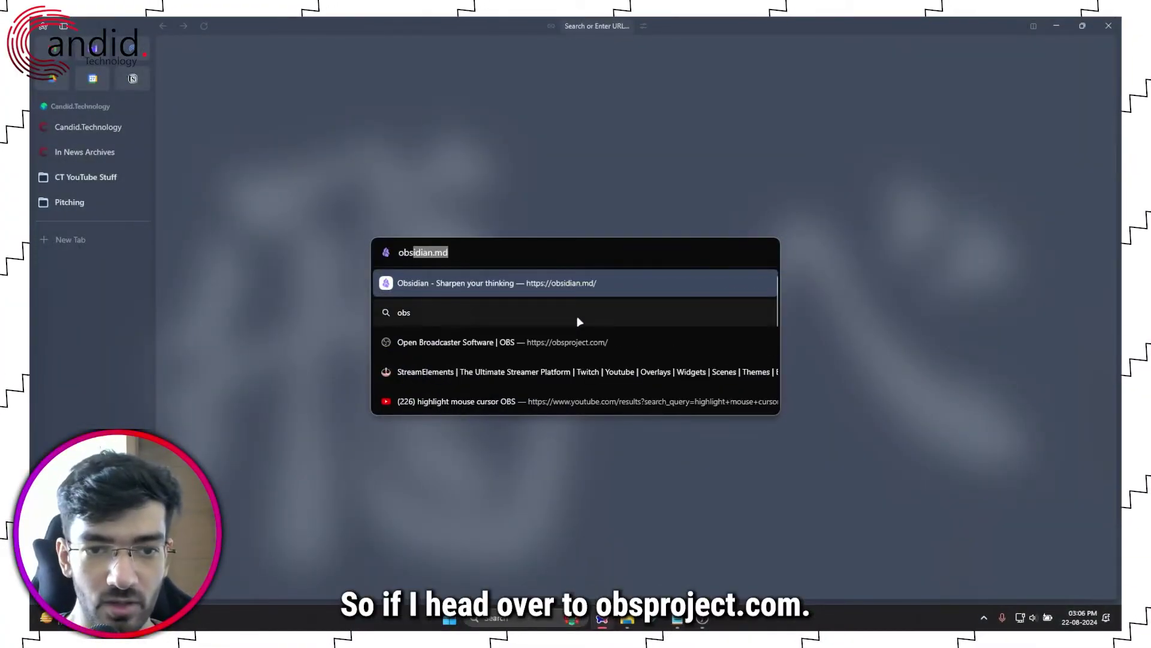
pyautogui.press('Down')
pyautogui.press('Down')
pyautogui.press('Return')
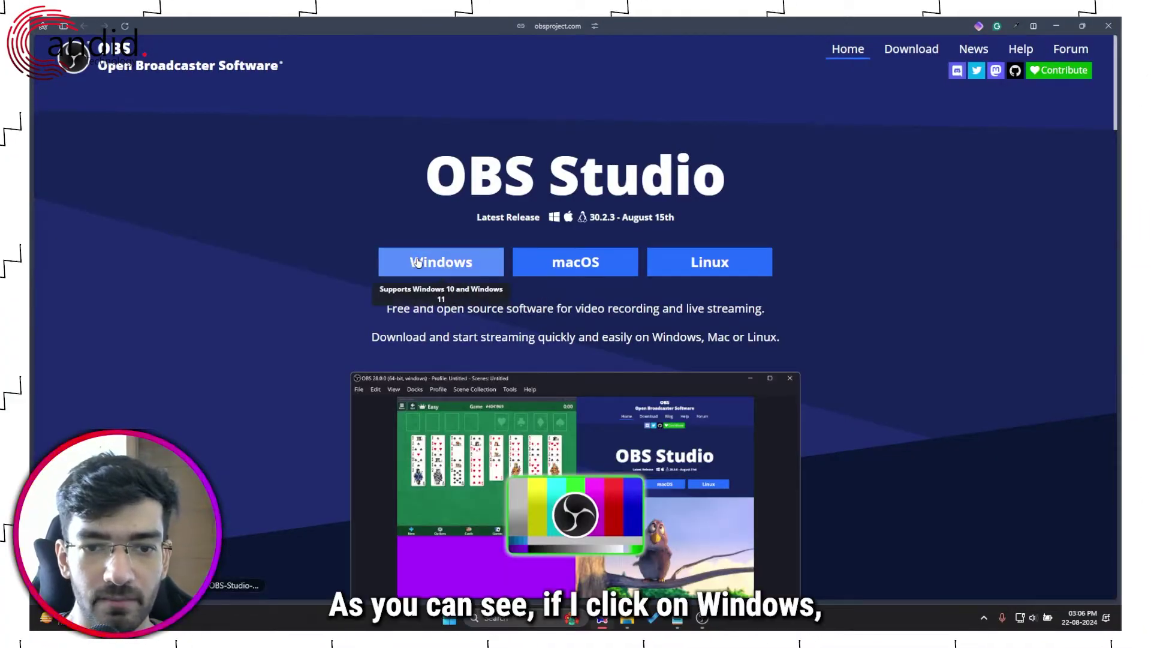
pyautogui.click(416, 263)
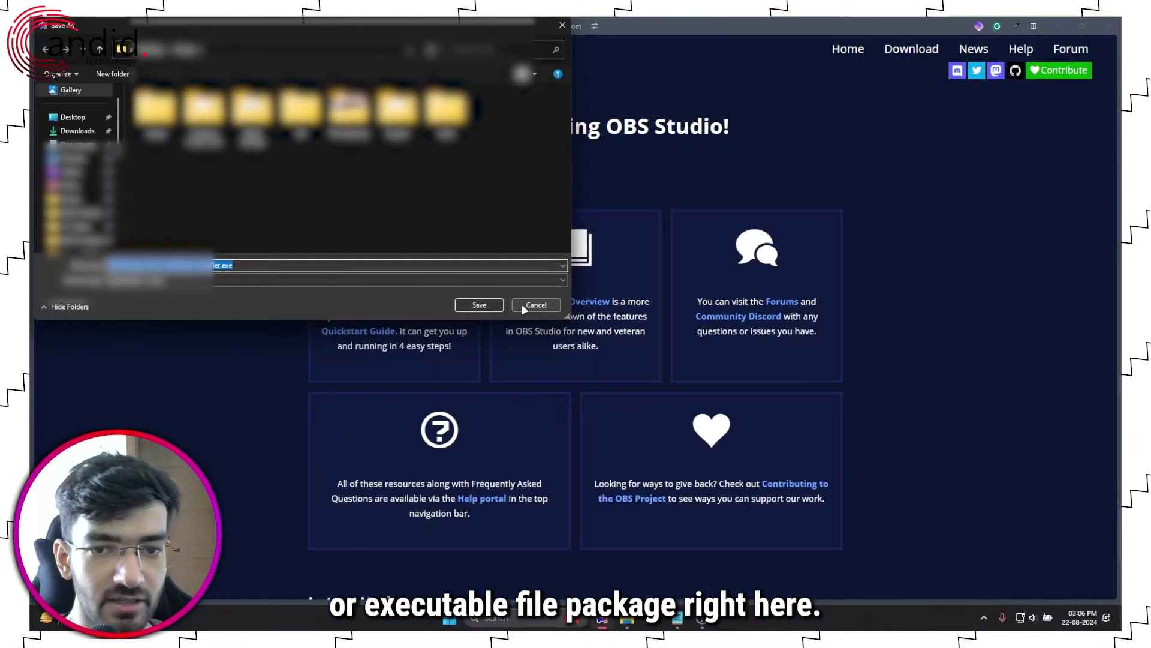
# Save OBS-Studio-30.2.3-Windows-Installer.exe from the Save As dialog.
pyautogui.click(522, 309)
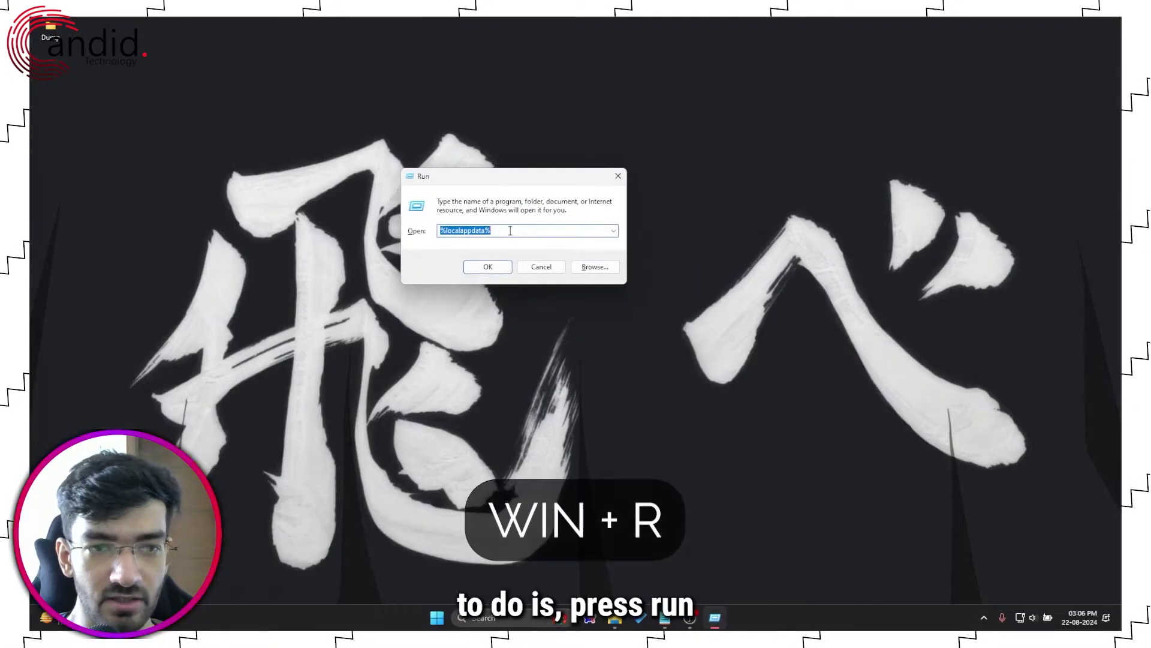
# Run %programdata% from the Run dialog to open ProgramData in File Explorer.
pyautogui.press('BackSpace')
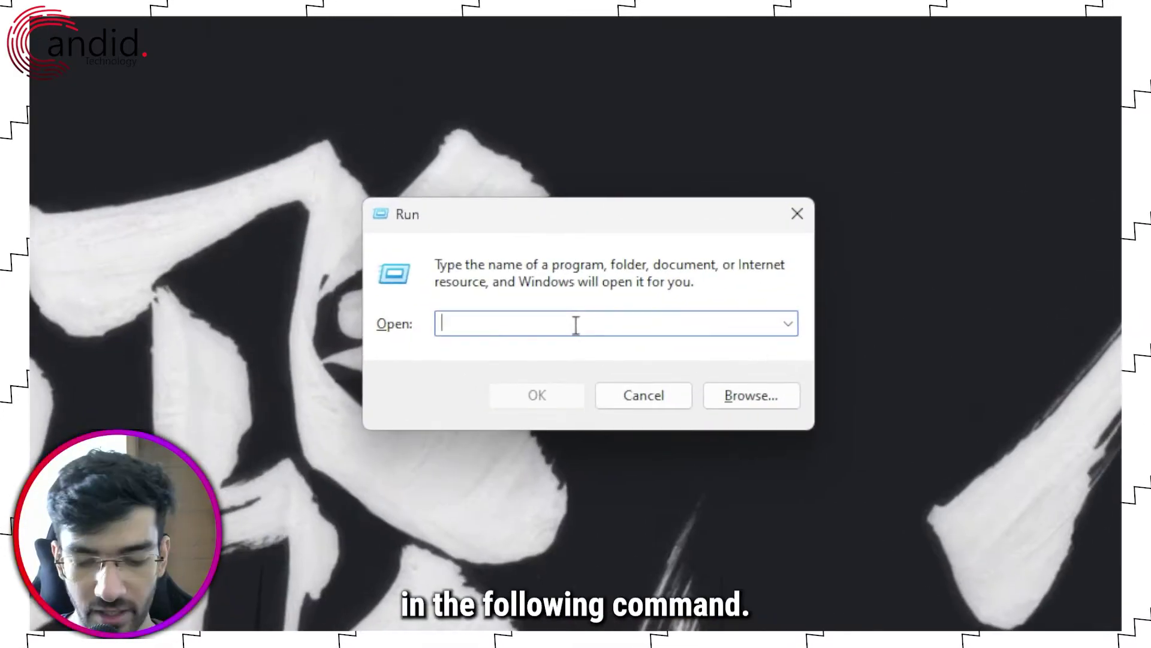
pyautogui.write('%p')
pyautogui.press('Down')
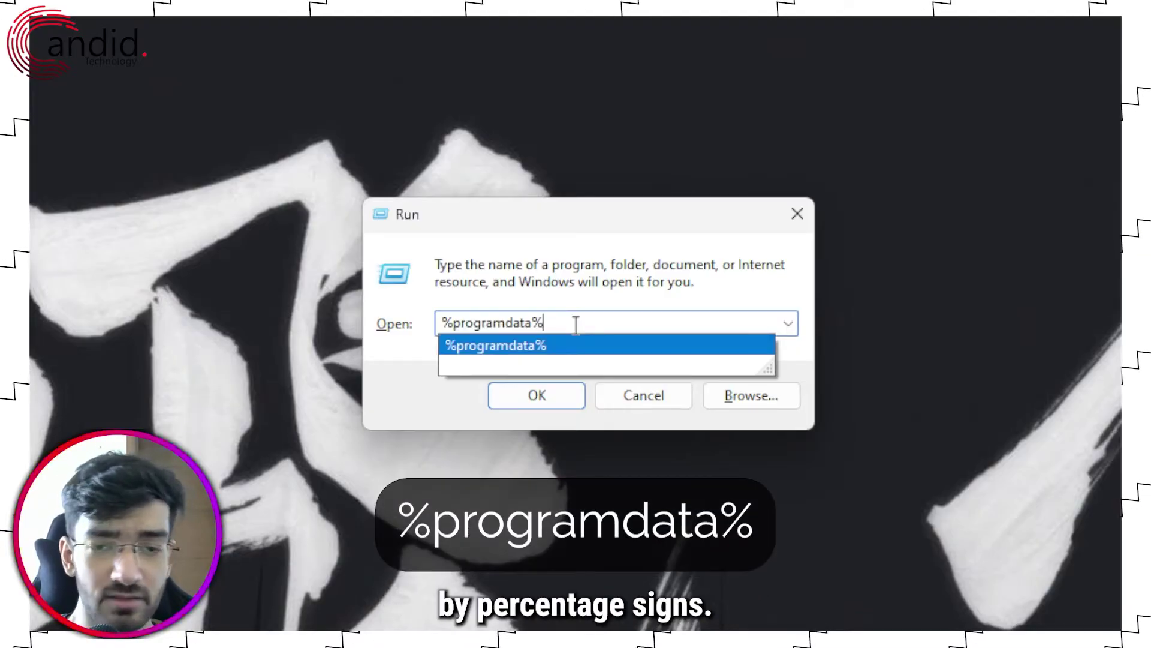
pyautogui.press('Return')
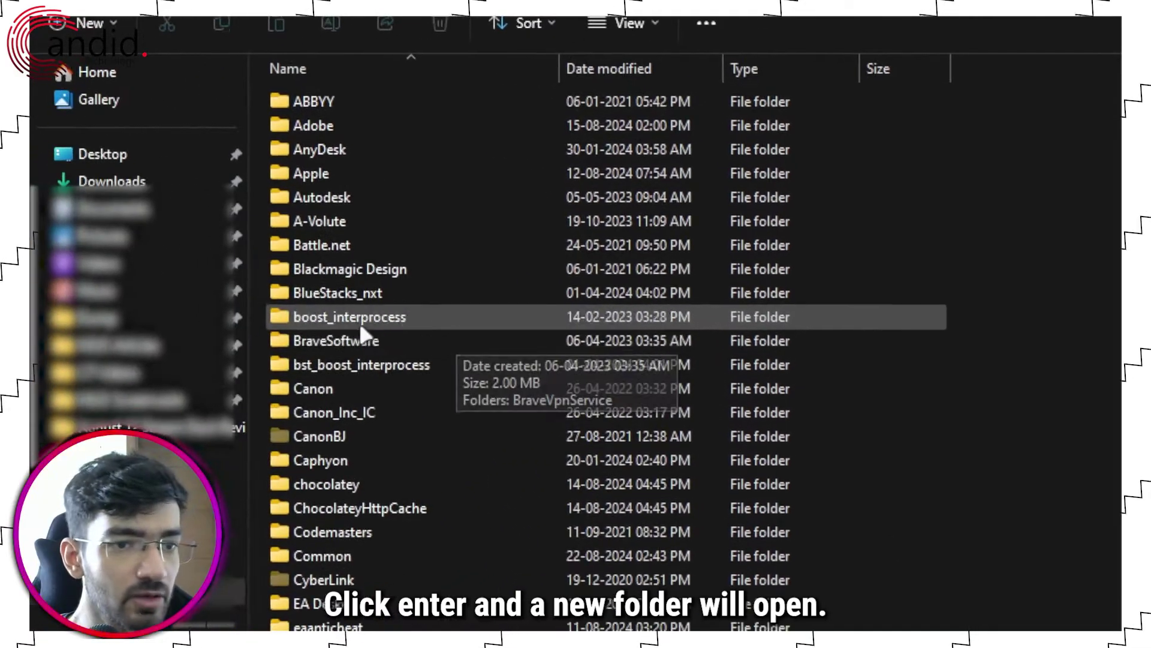
pyautogui.scroll(-2, 376, 343)
pyautogui.scroll(-5, 376, 343)
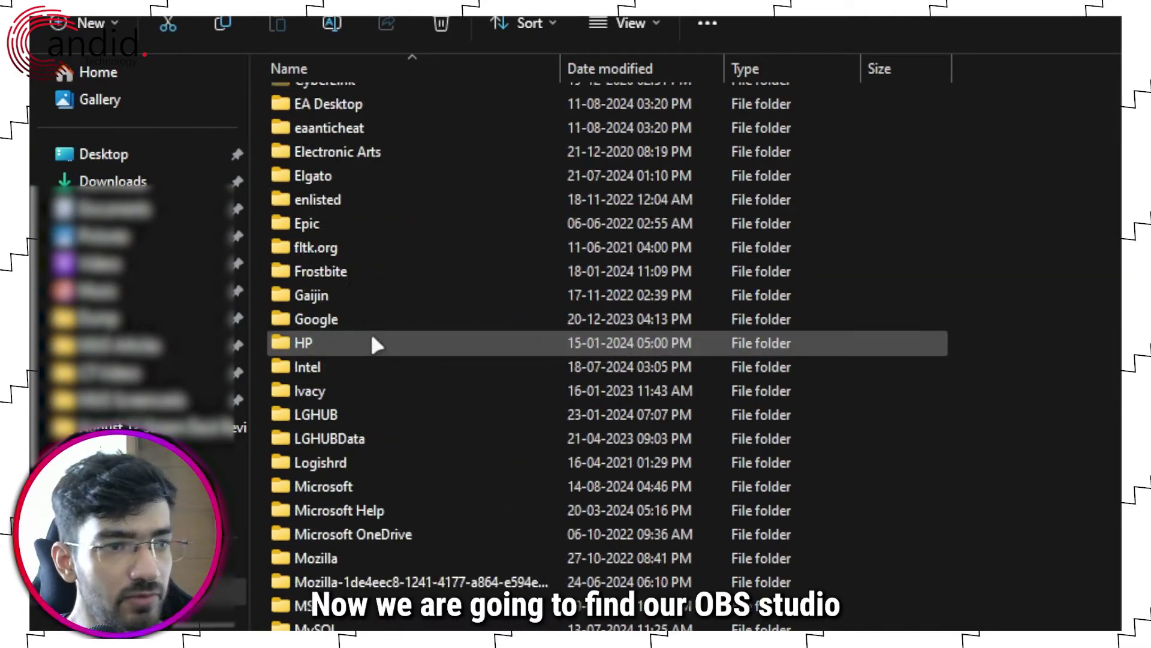
pyautogui.scroll(-2, 376, 343)
pyautogui.scroll(-6, 376, 343)
pyautogui.scroll(-1, 376, 343)
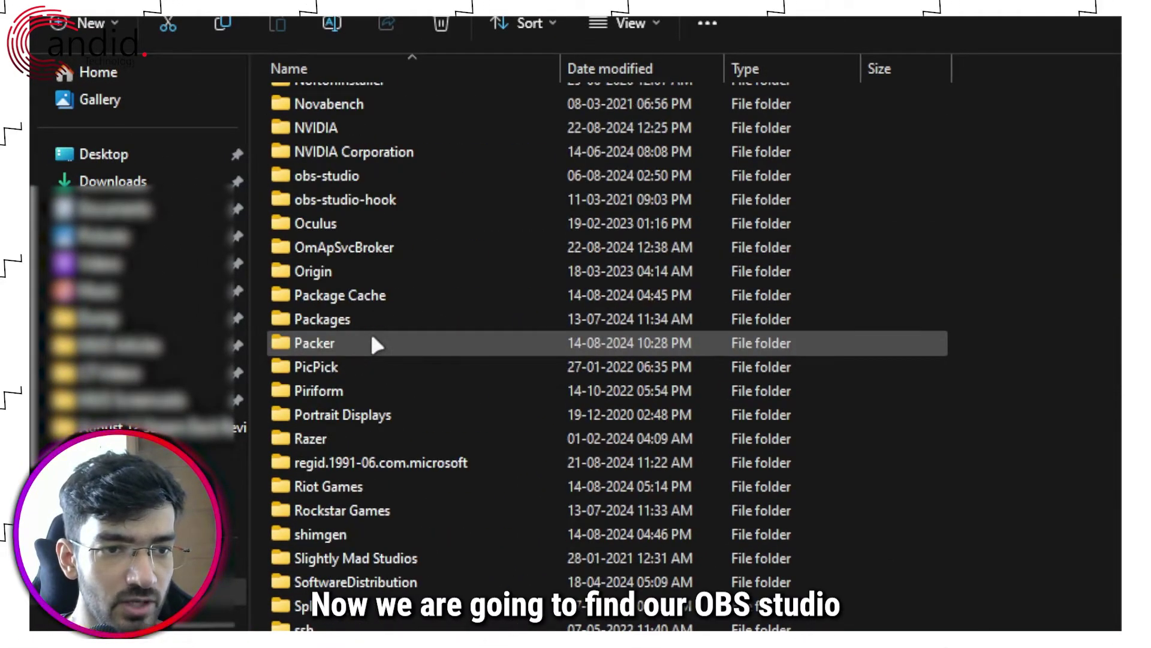
pyautogui.scroll(-3, 371, 334)
pyautogui.scroll(-1, 371, 333)
pyautogui.scroll(2, 371, 332)
pyautogui.scroll(3, 372, 333)
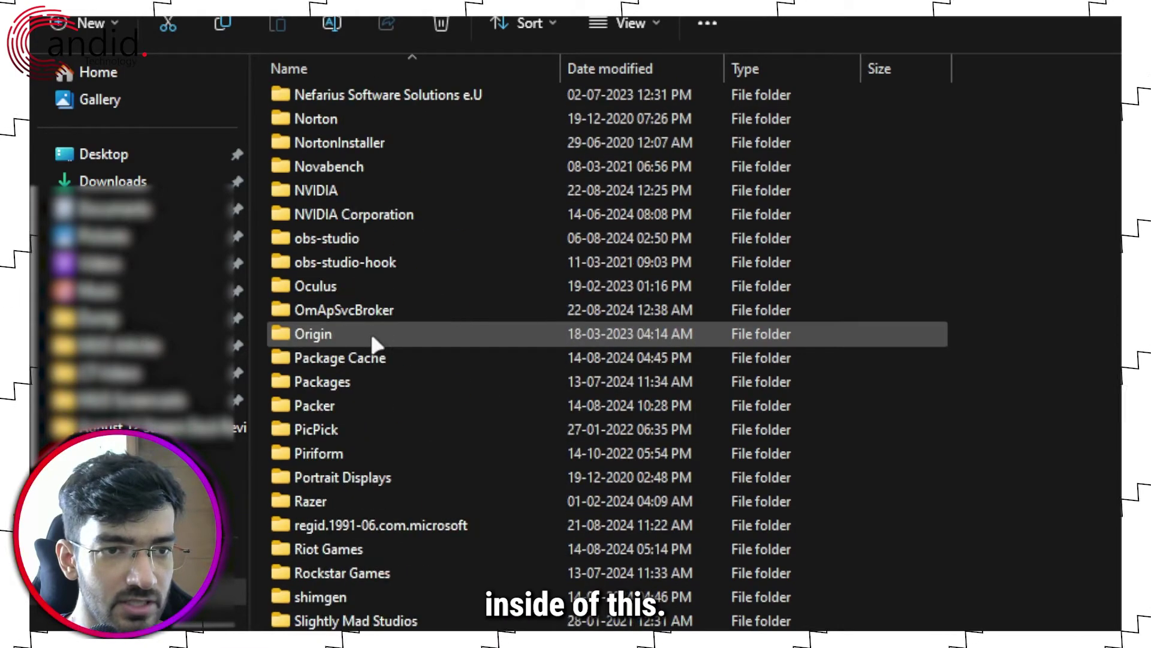
# Open obs-studio\plugins\StreamDeckPlugin\bin\64bit inside ProgramData.
pyautogui.doubleClick(381, 240)
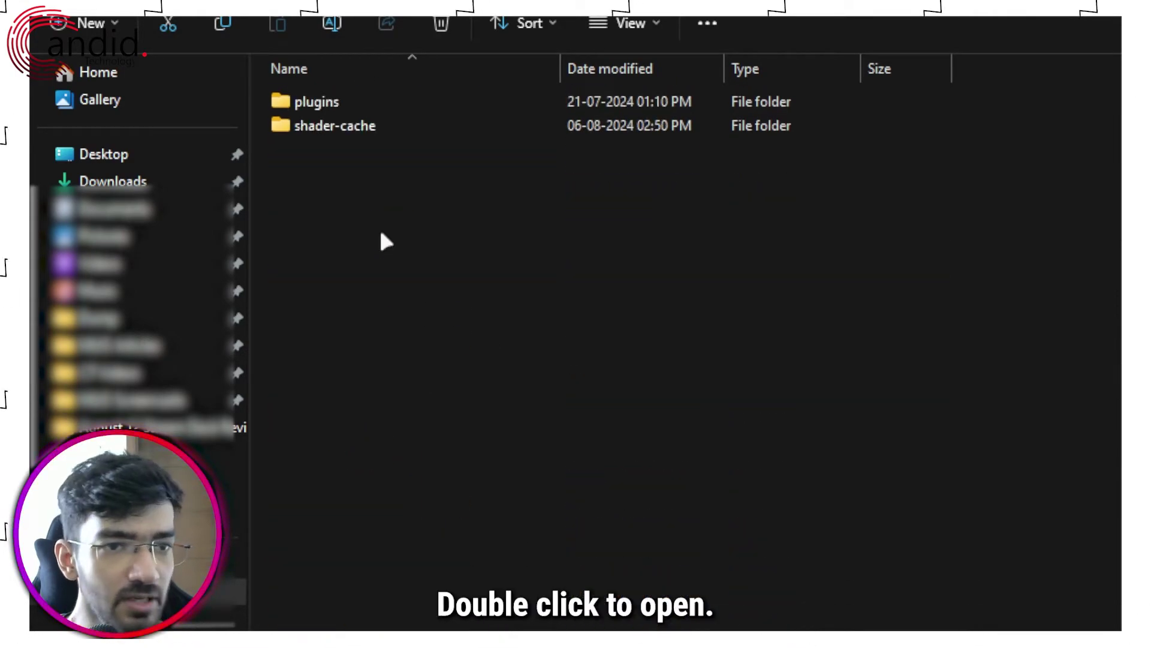
pyautogui.doubleClick(394, 103)
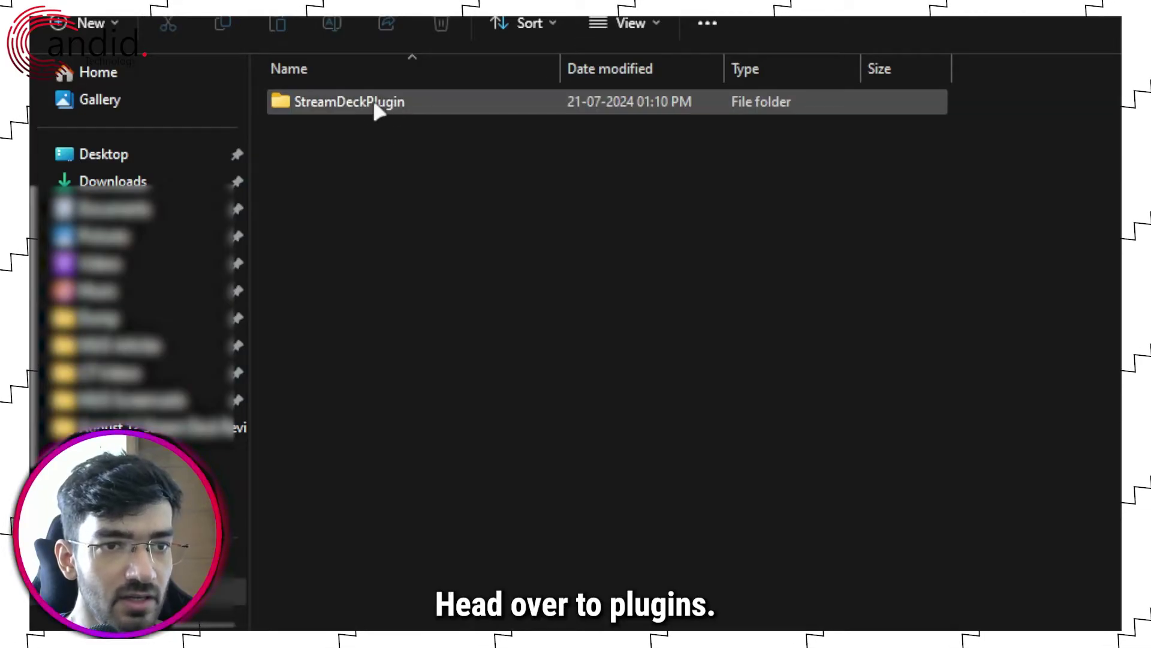
pyautogui.click(398, 101)
pyautogui.doubleClick(399, 103)
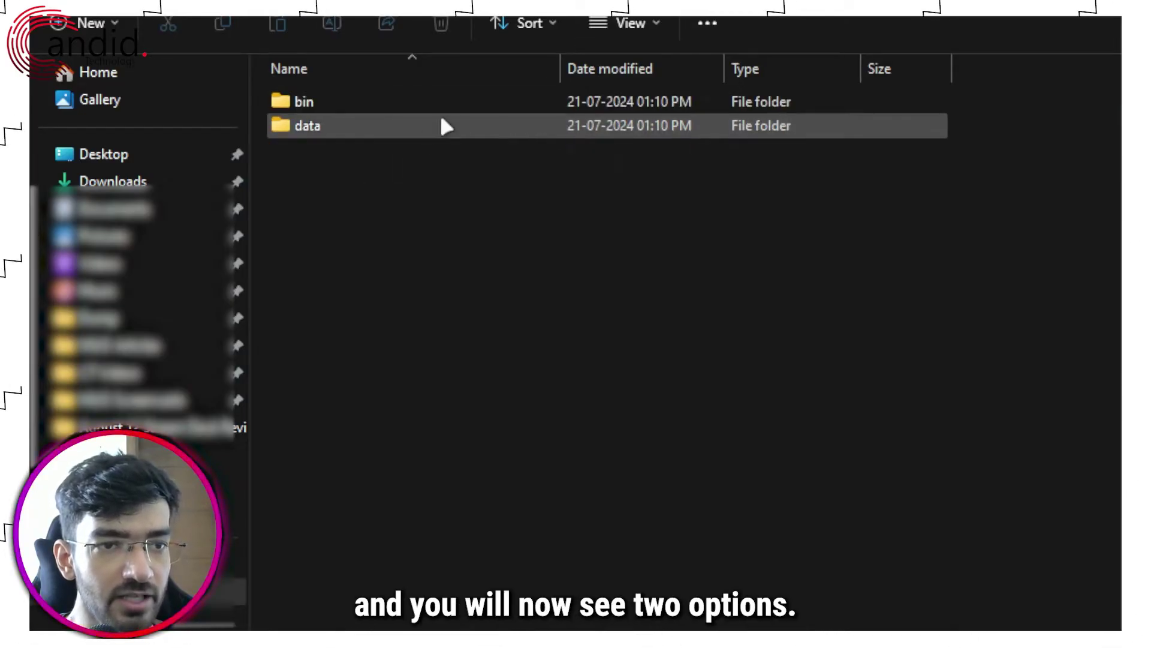
pyautogui.doubleClick(391, 102)
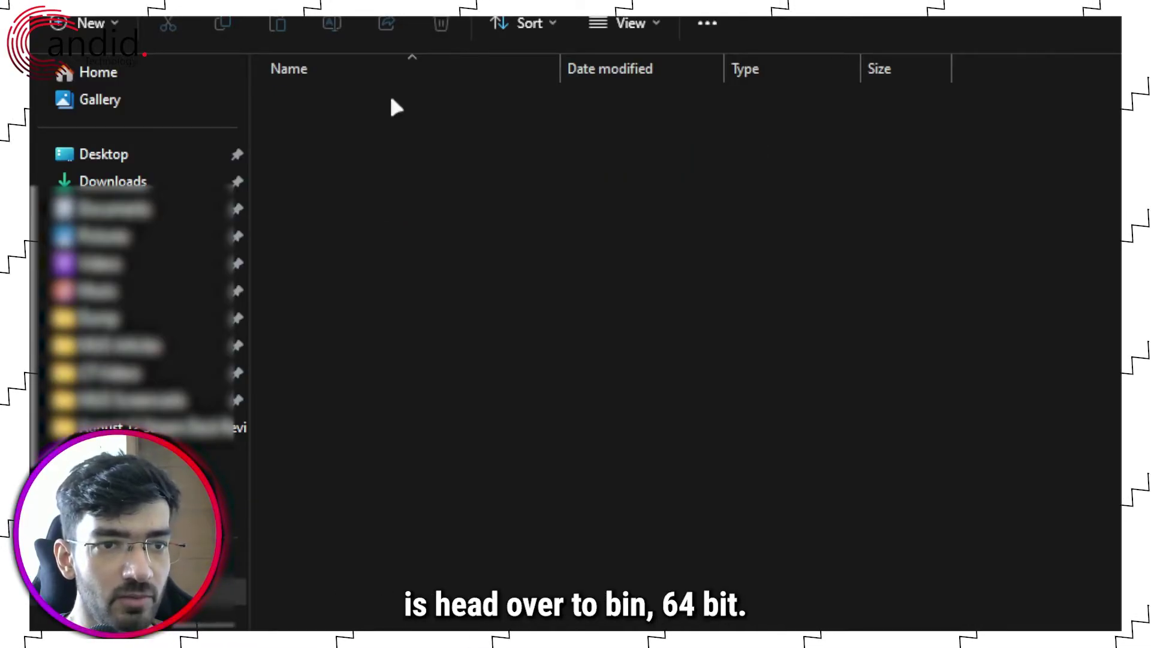
pyautogui.doubleClick(392, 105)
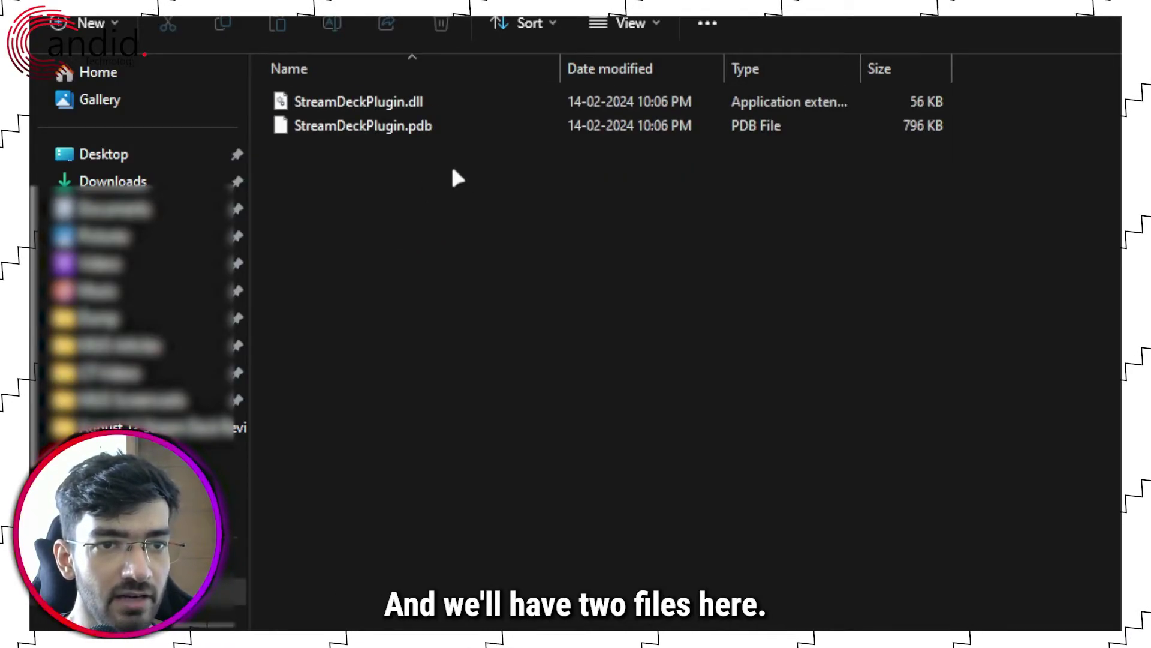
# Copy both StreamDeckPlugin files and open This PC in a new tab.
pyautogui.moveTo(460, 177); pyautogui.dragTo(324, 103)
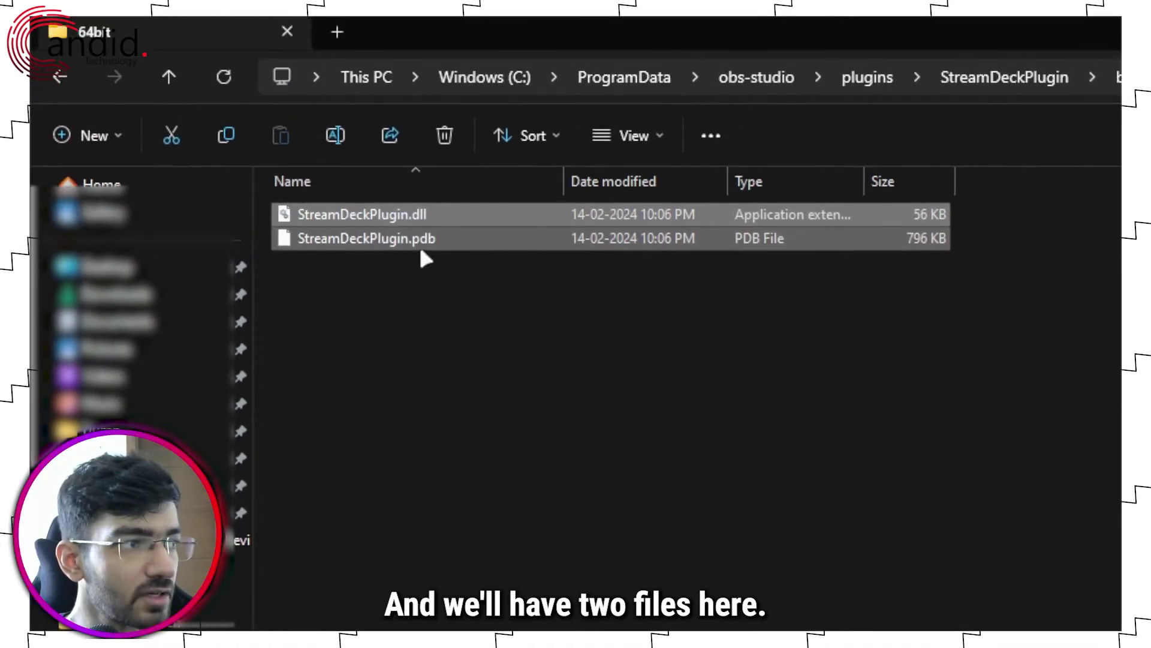
pyautogui.hotkey('ctrl', 'c')
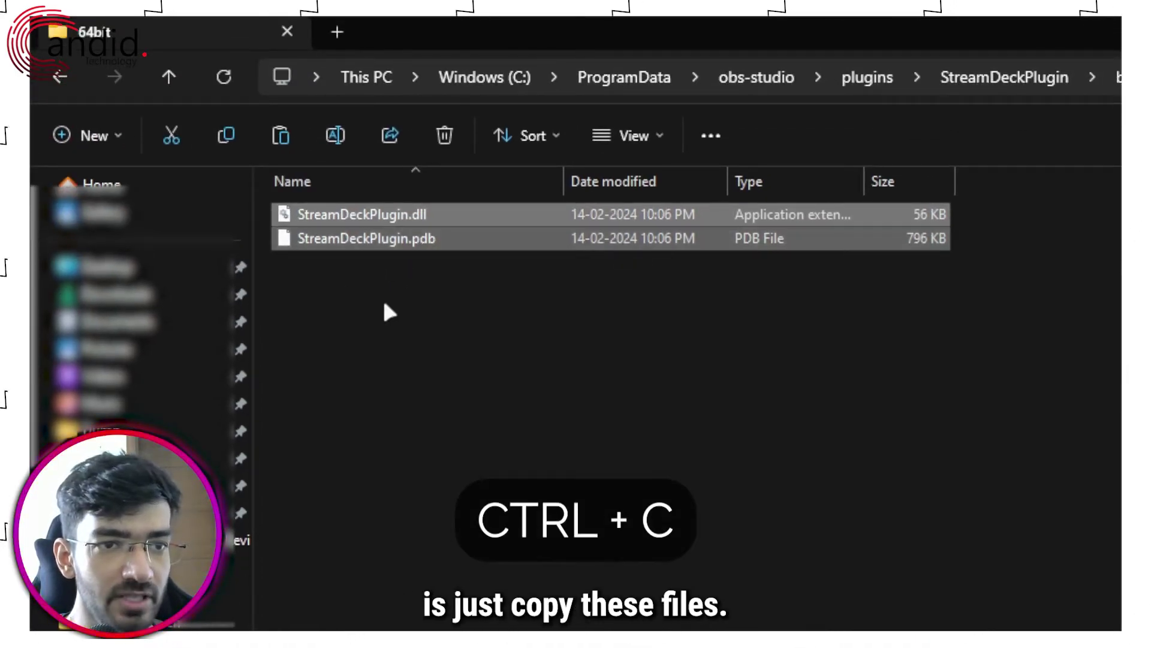
pyautogui.click(383, 300)
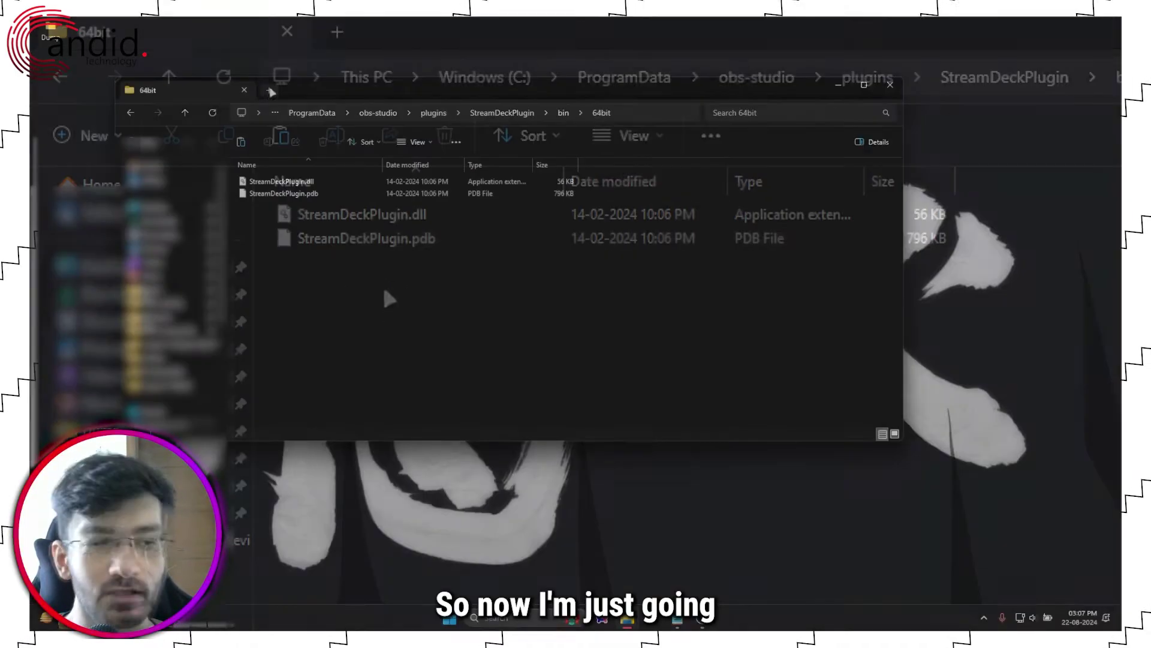
pyautogui.click(271, 90)
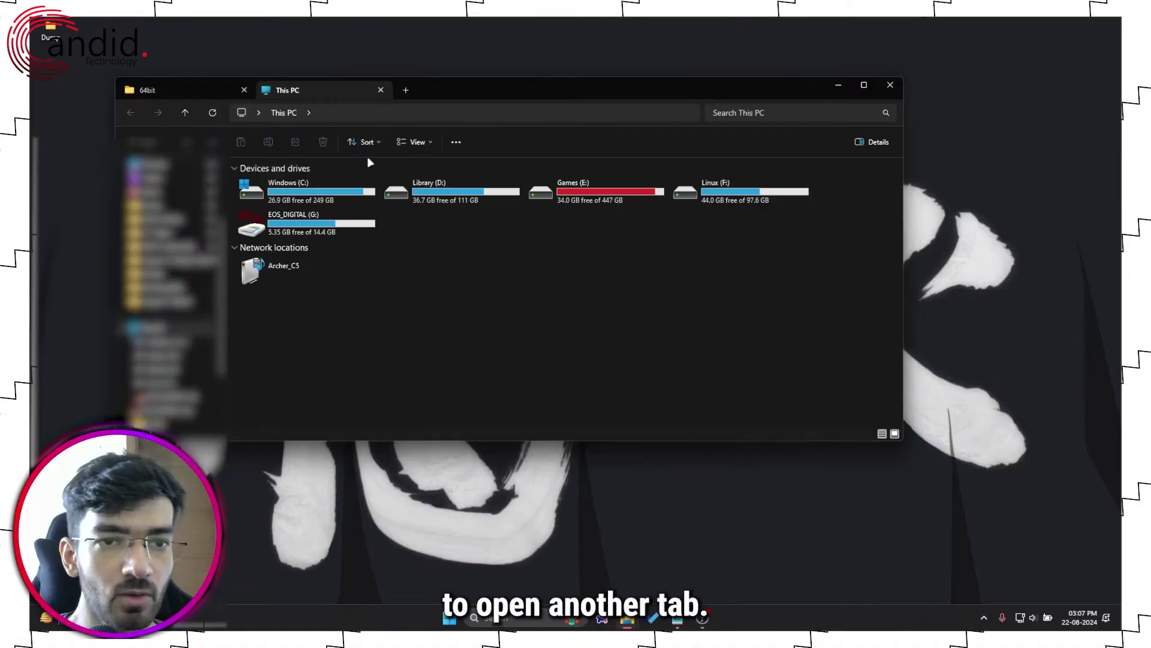
# Paste the copied plugin files into C:\Program Files\obs-studio\obs-plugins\64bit.
pyautogui.doubleClick(368, 193)
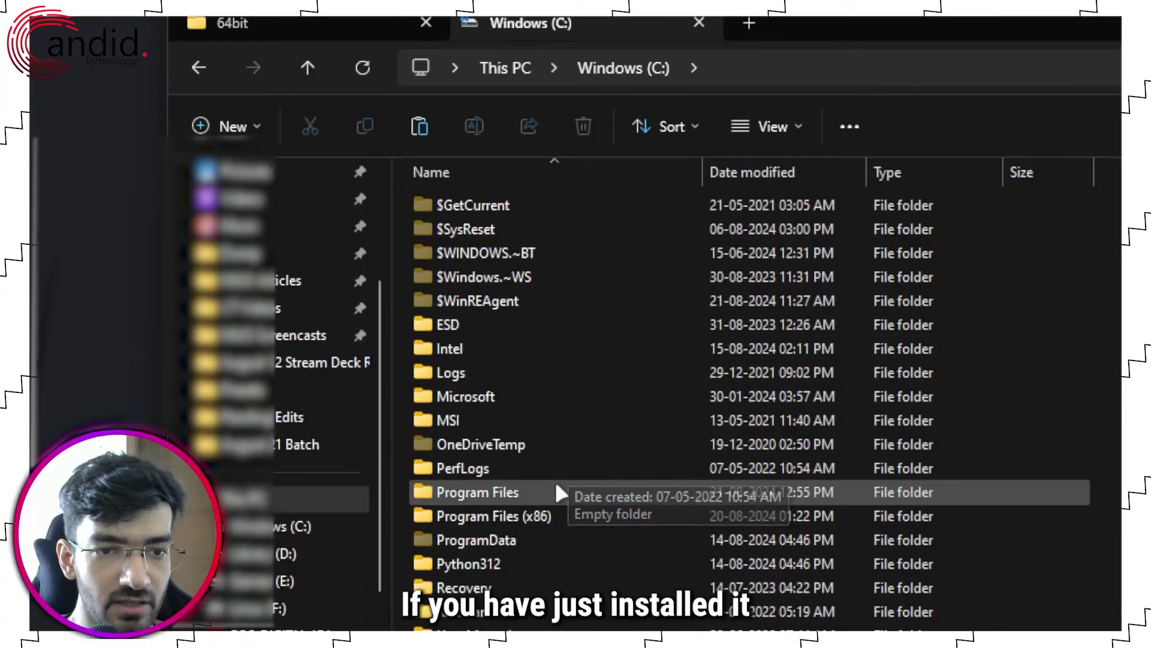
pyautogui.doubleClick(557, 490)
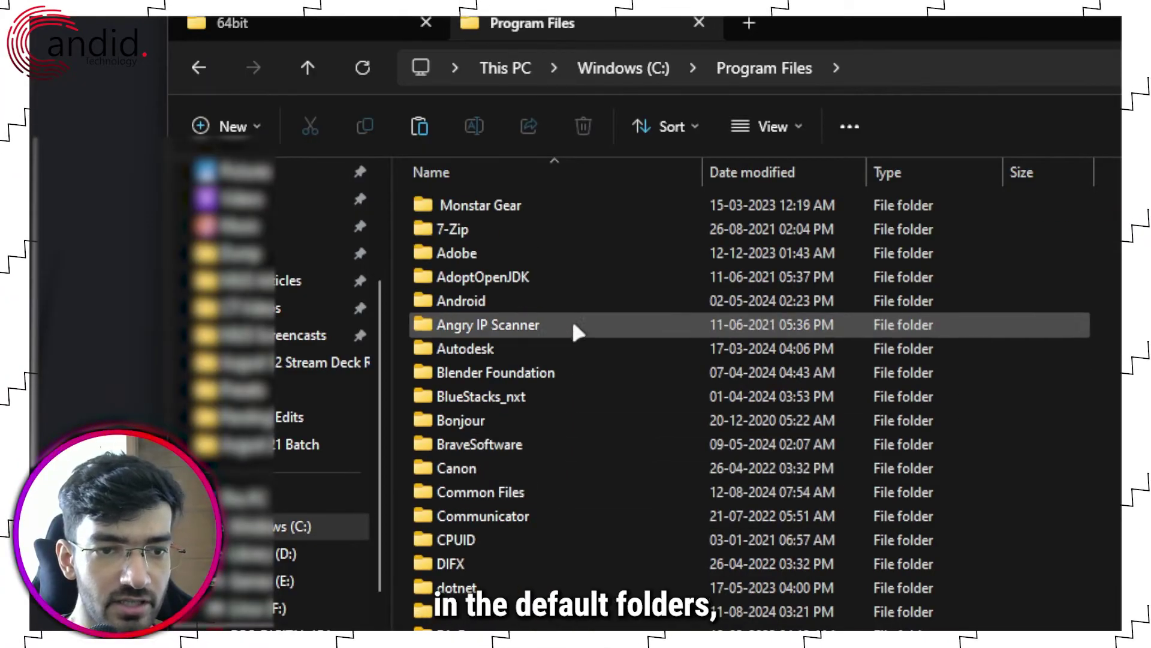
pyautogui.scroll(-2, 557, 477)
pyautogui.scroll(-4, 557, 477)
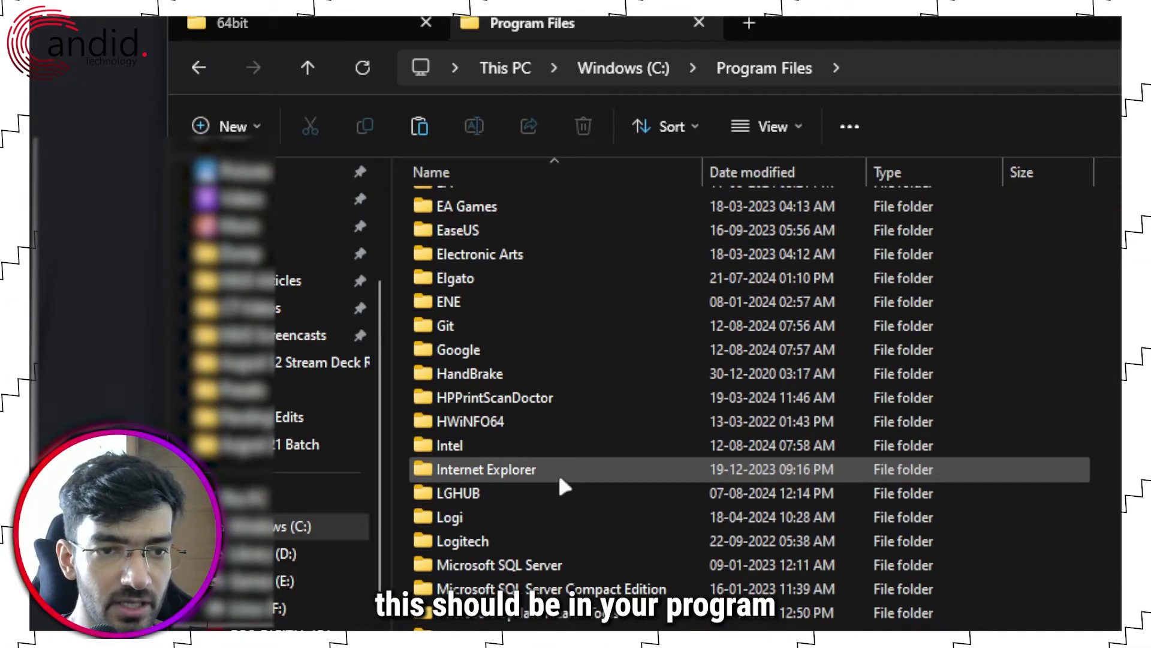
pyautogui.scroll(-1, 567, 447)
pyautogui.scroll(-2, 568, 447)
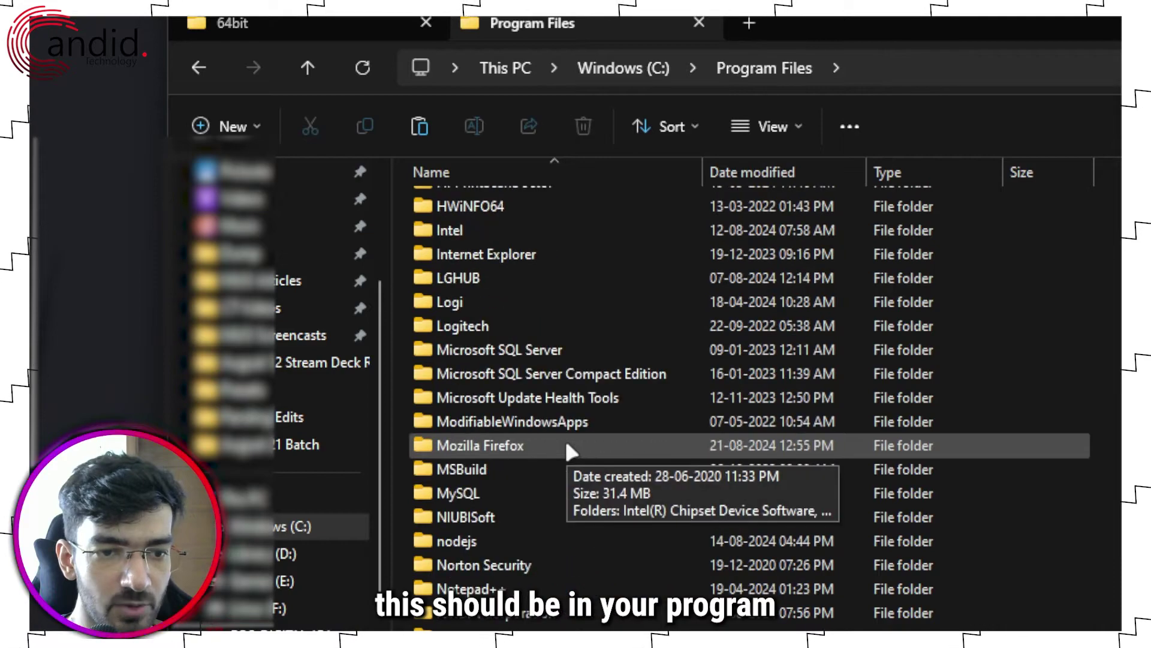
pyautogui.scroll(-1, 568, 447)
pyautogui.scroll(-1, 567, 447)
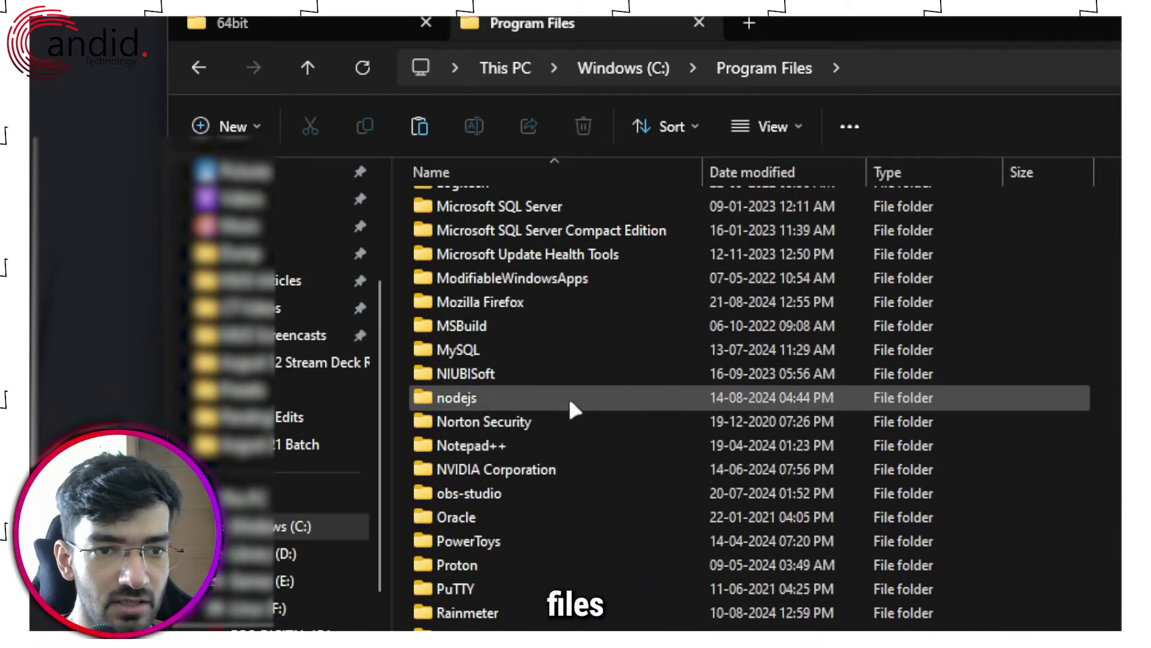
pyautogui.doubleClick(564, 490)
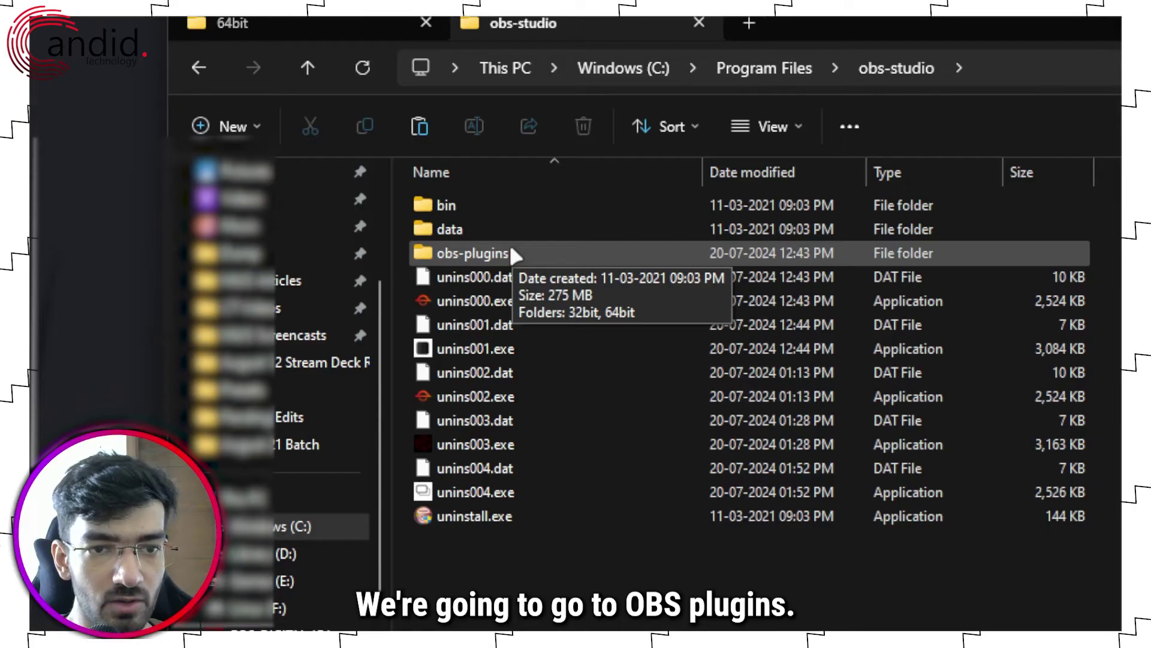
pyautogui.doubleClick(509, 244)
pyautogui.doubleClick(503, 230)
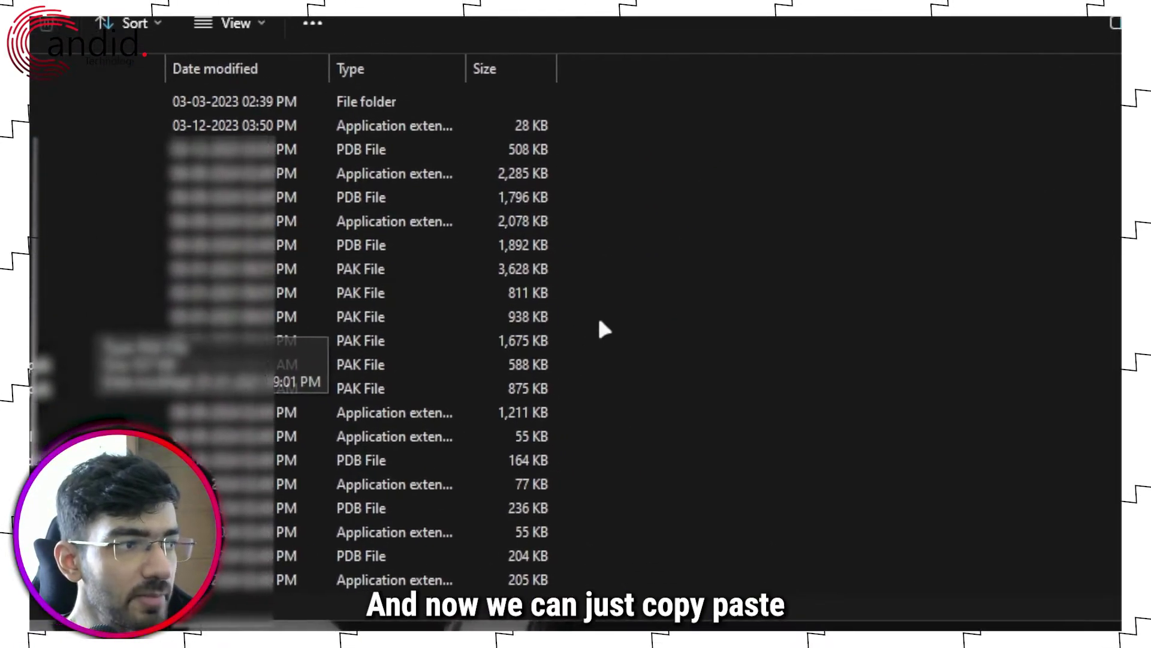
pyautogui.hotkey('ctrl', 'v')
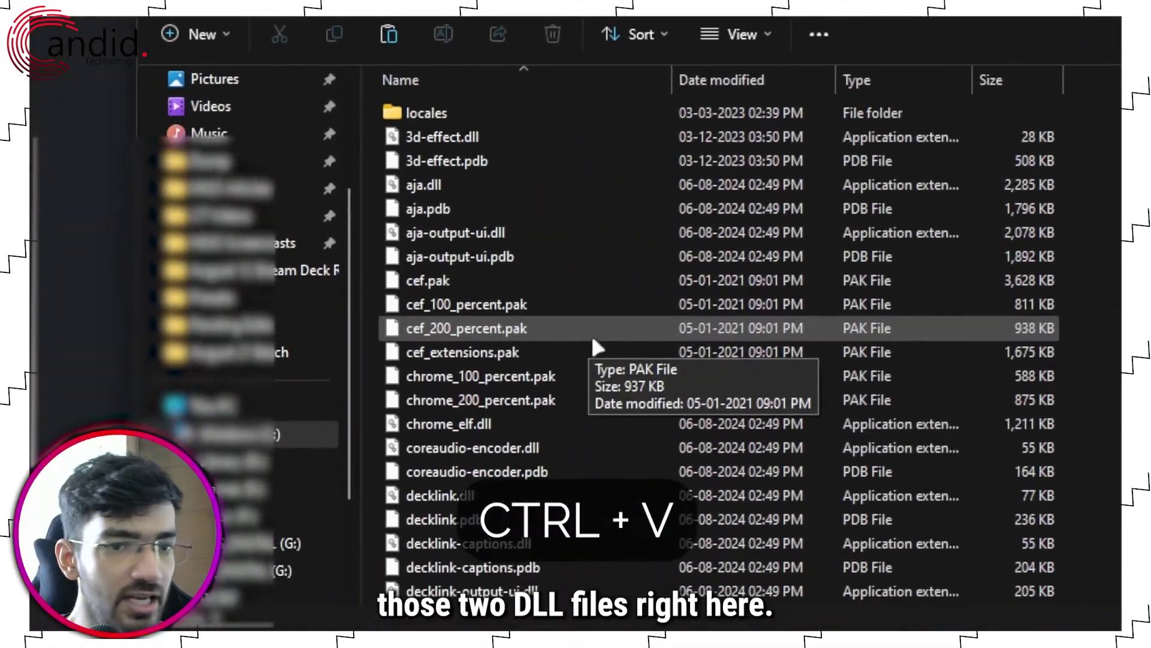
pyautogui.scroll(-8, 591, 338)
pyautogui.scroll(-1, 578, 328)
pyautogui.scroll(-6, 579, 328)
pyautogui.scroll(-2, 578, 329)
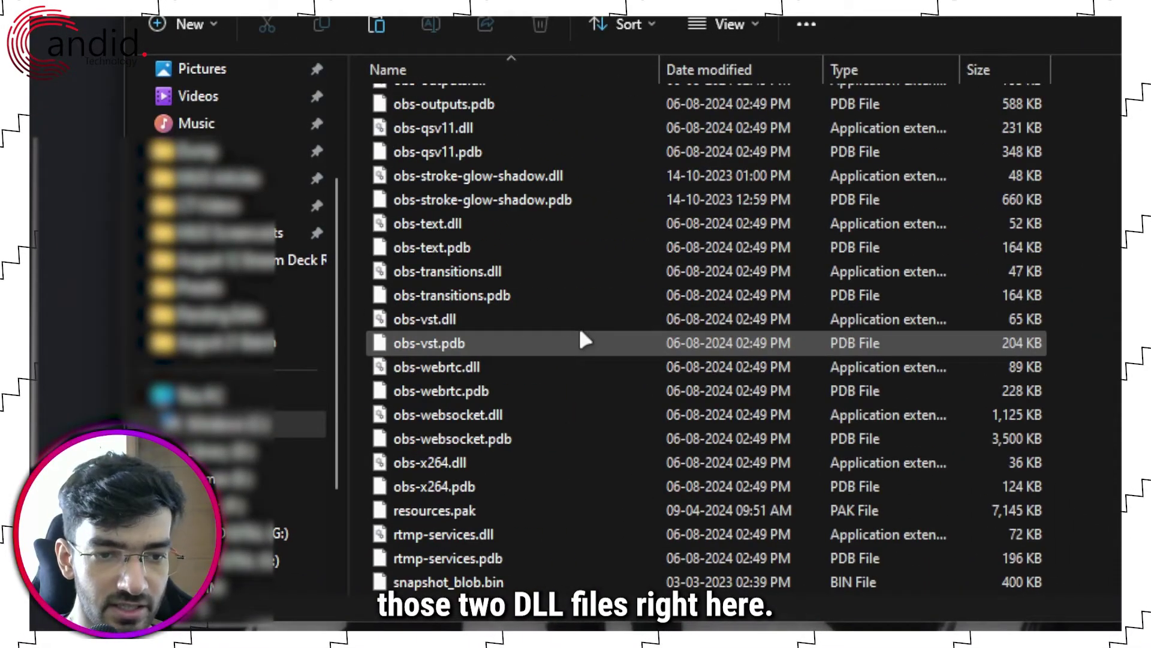
pyautogui.scroll(-4, 581, 329)
pyautogui.scroll(20, 582, 327)
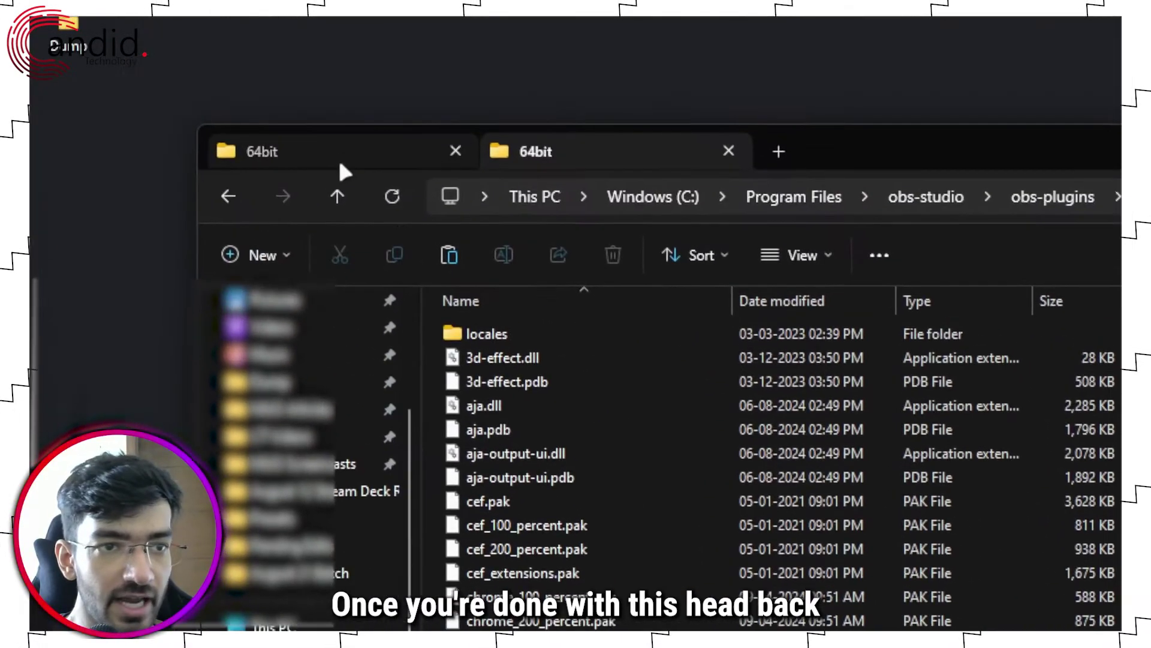
pyautogui.click(340, 165)
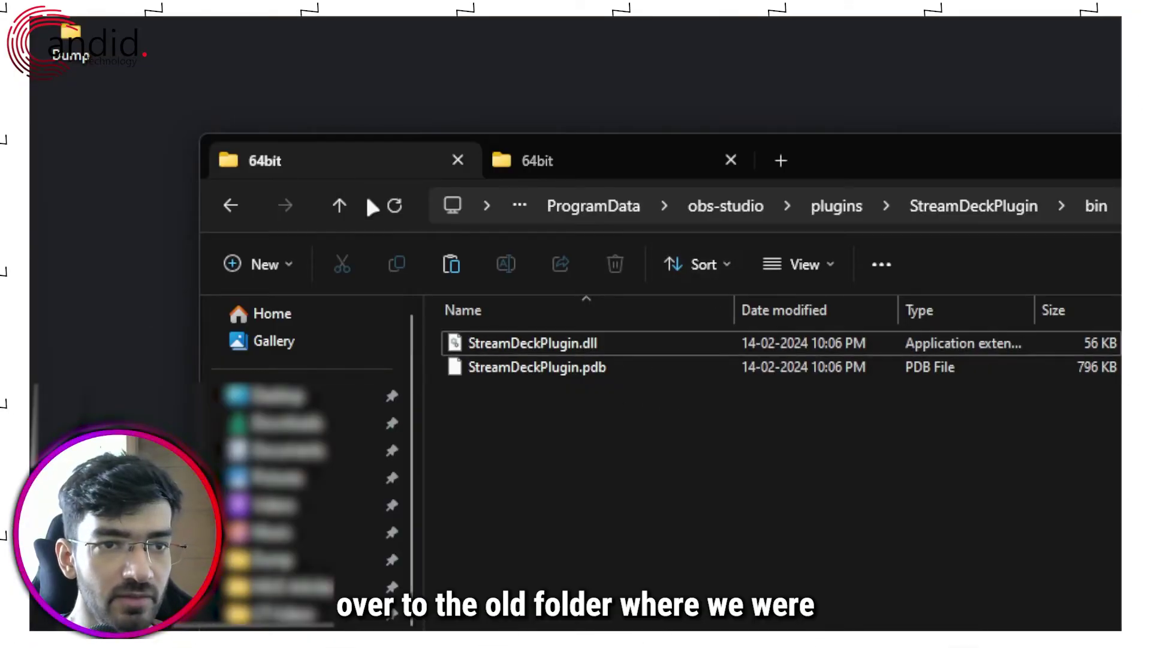
# Select locale, StreamDeckPluginQt6.dll and StreamDeckPluginQt6.pdb in the plugin's data folder.
pyautogui.click(340, 207)
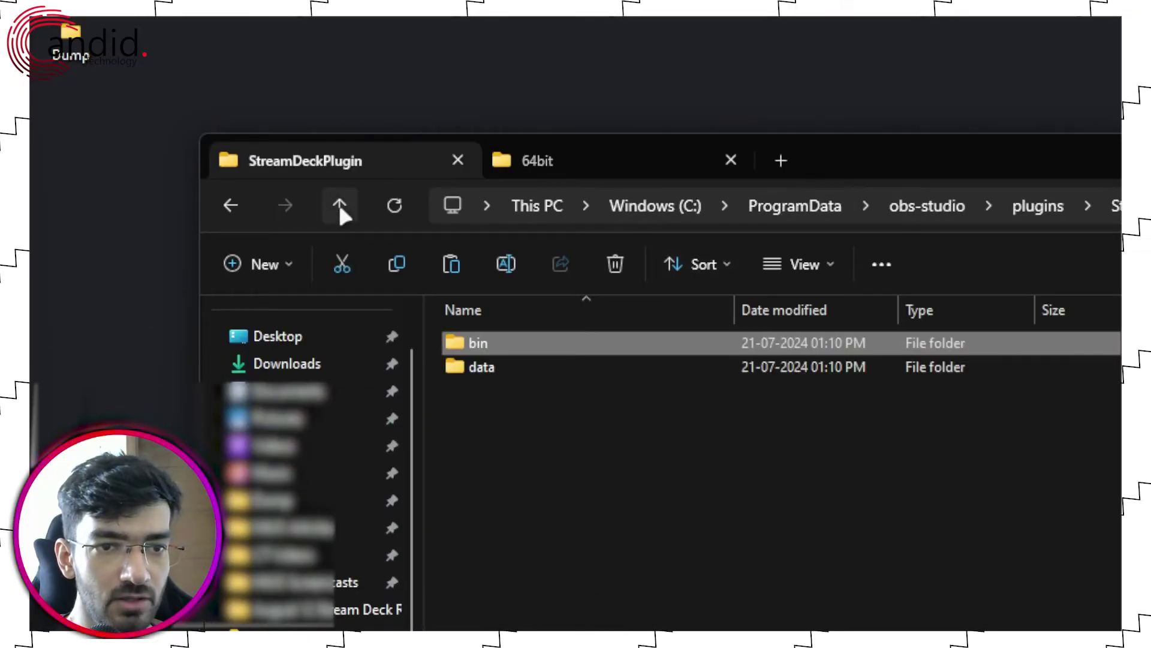
pyautogui.doubleClick(534, 367)
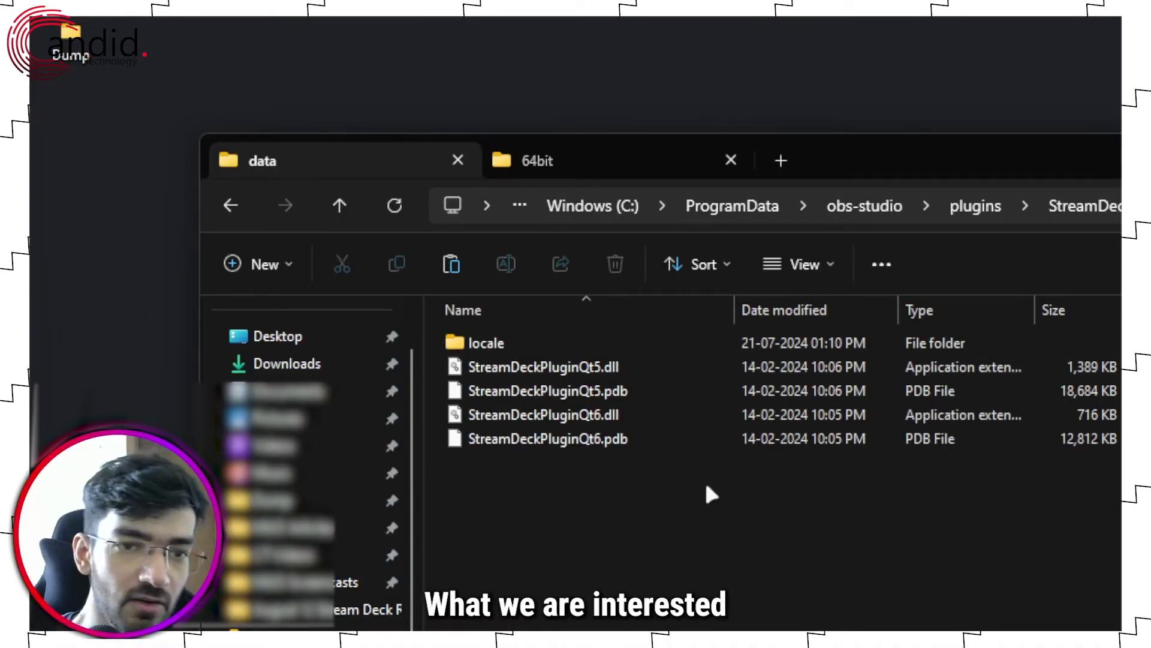
pyautogui.click(517, 342)
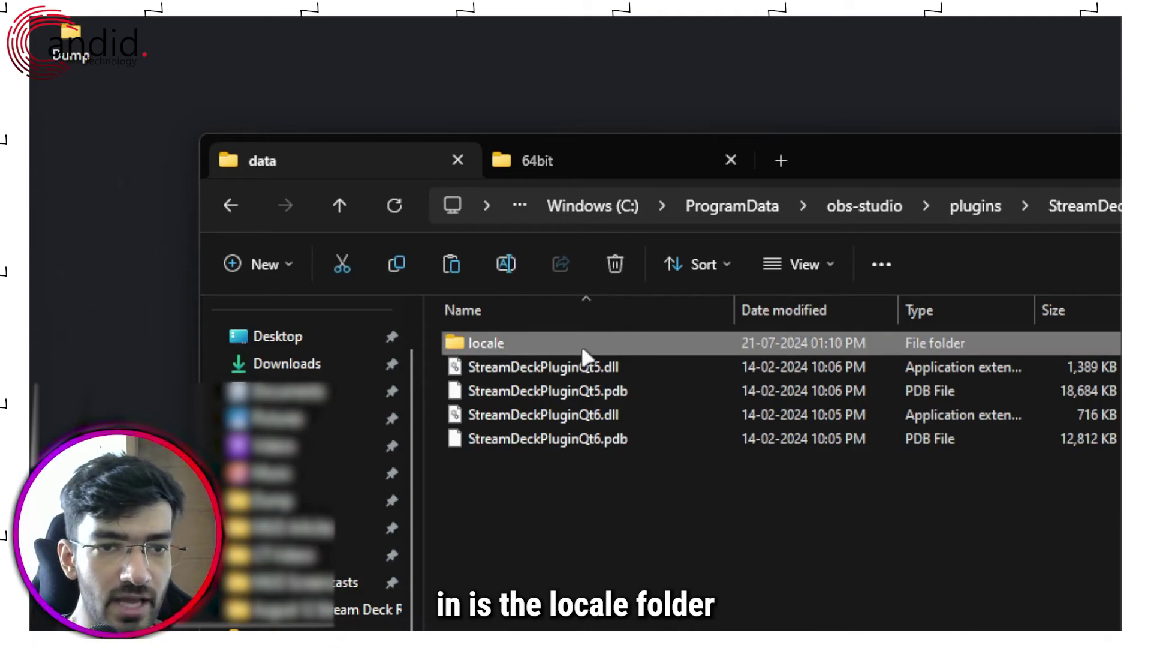
pyautogui.keyDown('ctrl'); pyautogui.click(616, 417); pyautogui.keyUp('ctrl')
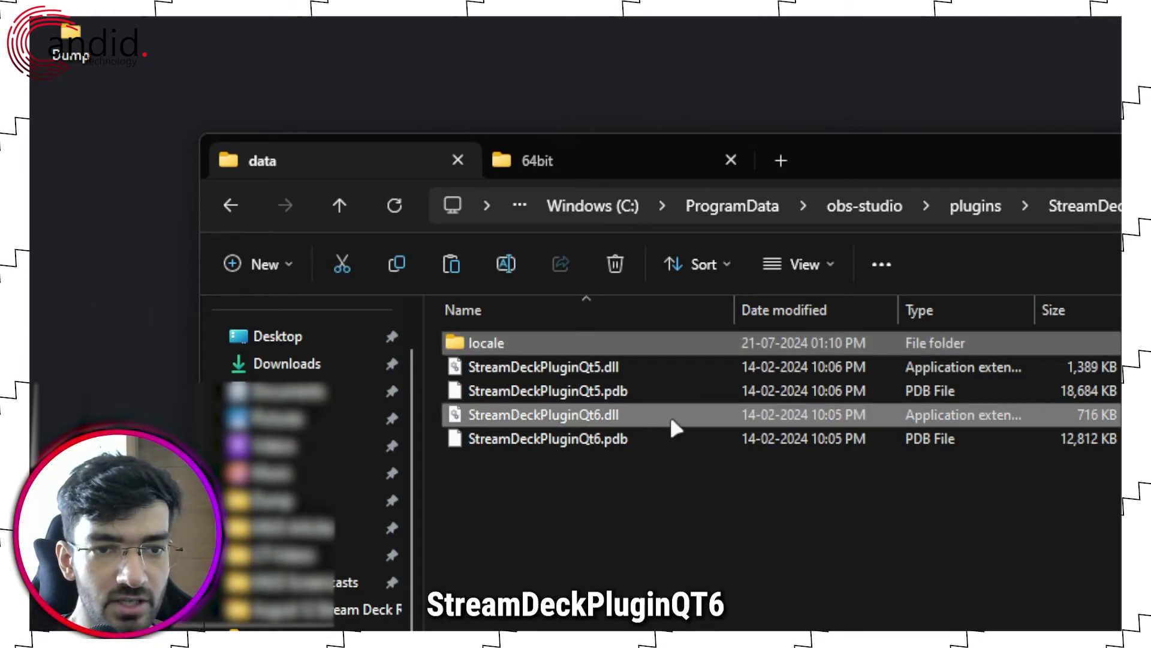
pyautogui.keyDown('ctrl'); pyautogui.click(630, 439); pyautogui.keyUp('ctrl')
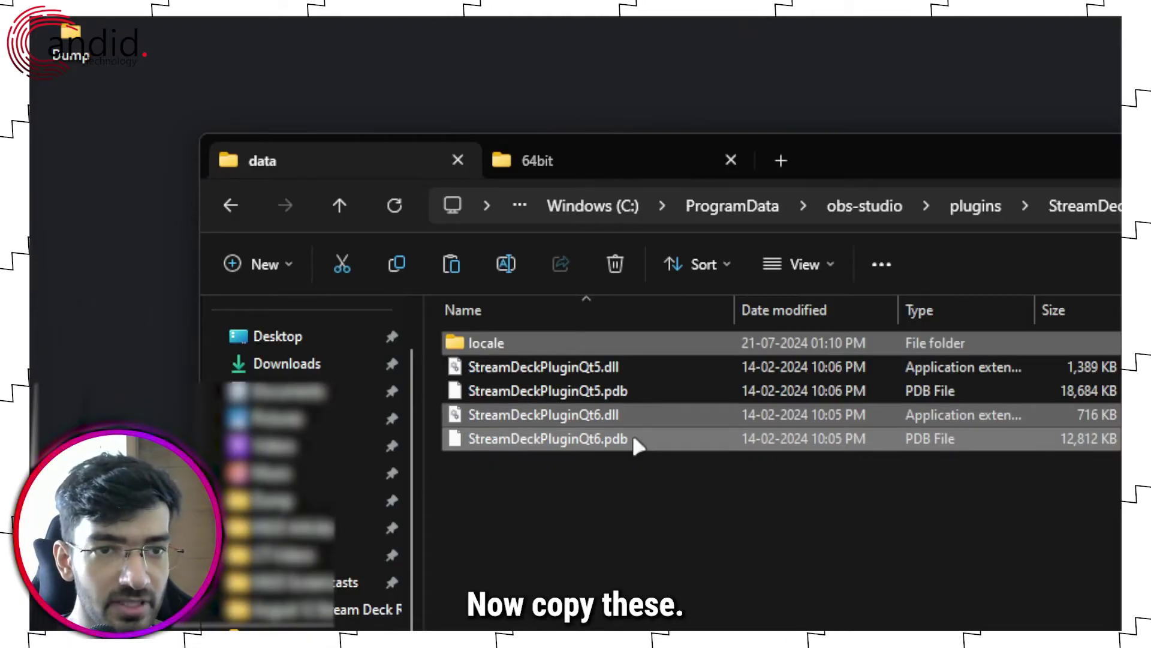
pyautogui.click(580, 159)
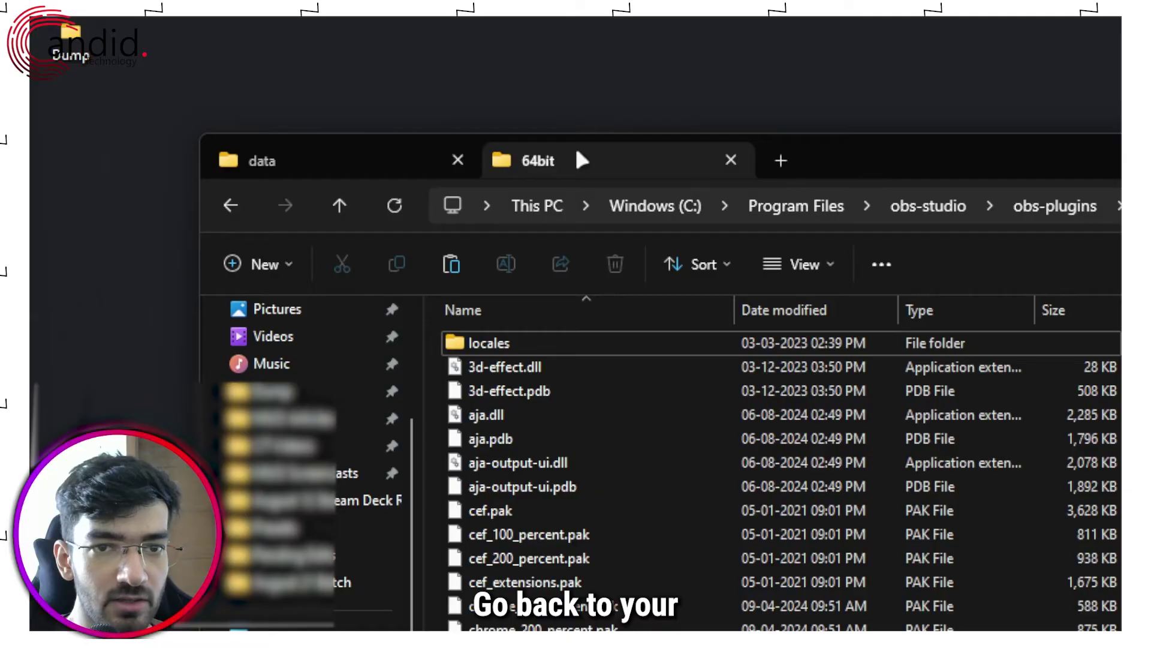
# Navigate from obs-studio in the breadcrumb to data\obs-plugins in Program Files.
pyautogui.click(909, 206)
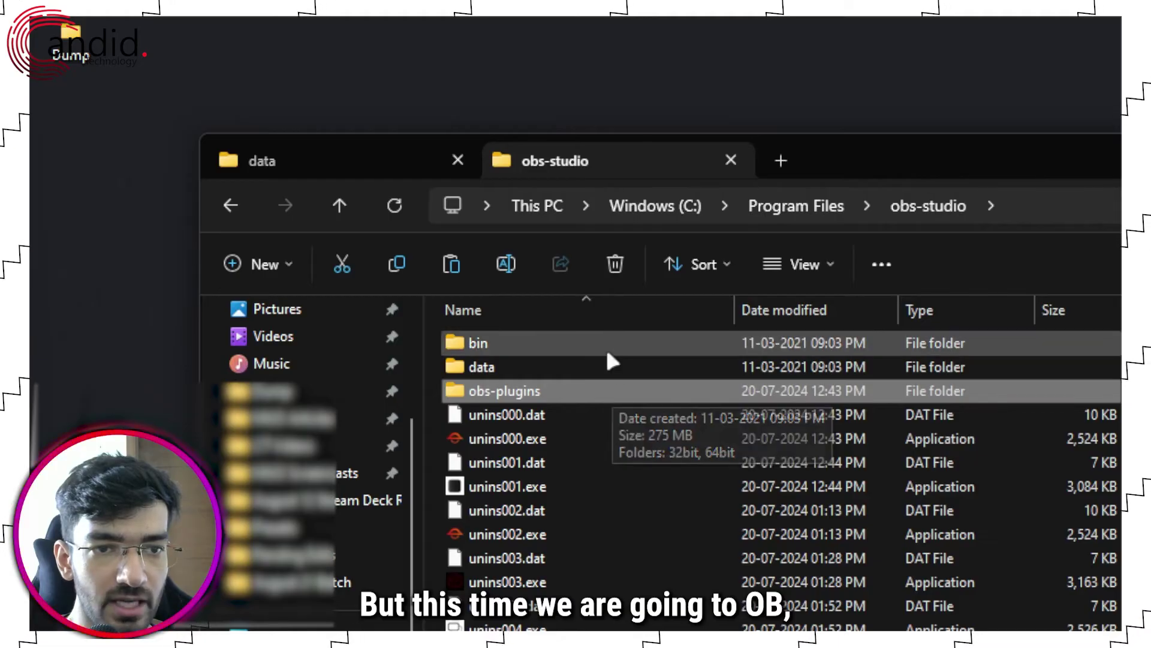
pyautogui.doubleClick(605, 365)
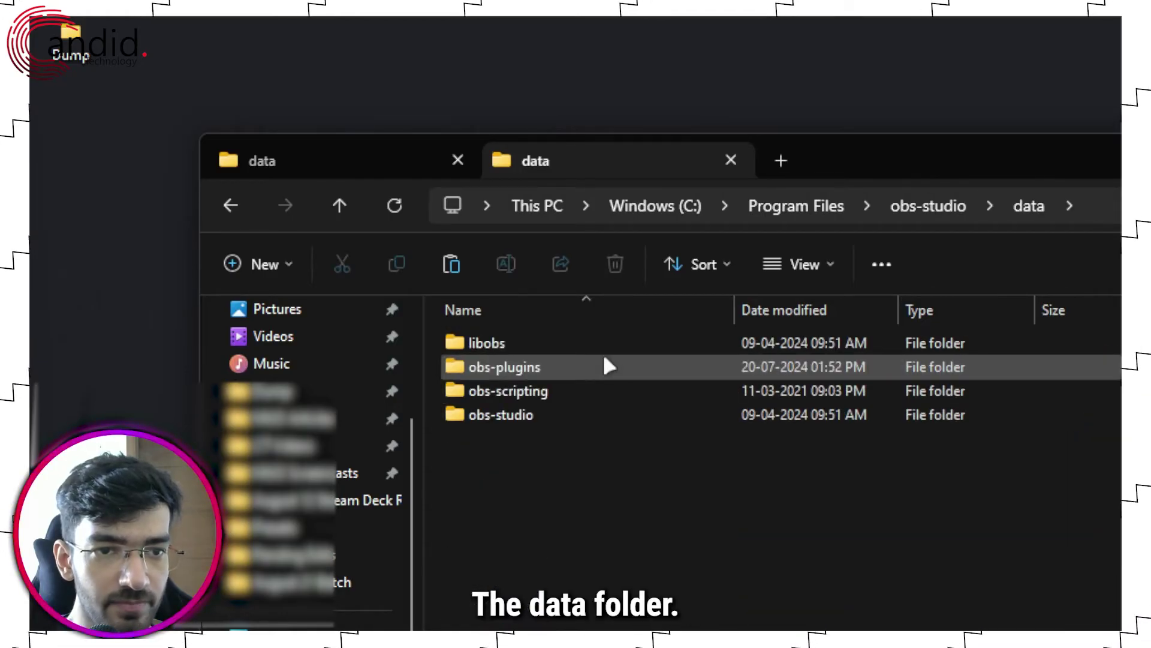
pyautogui.doubleClick(563, 367)
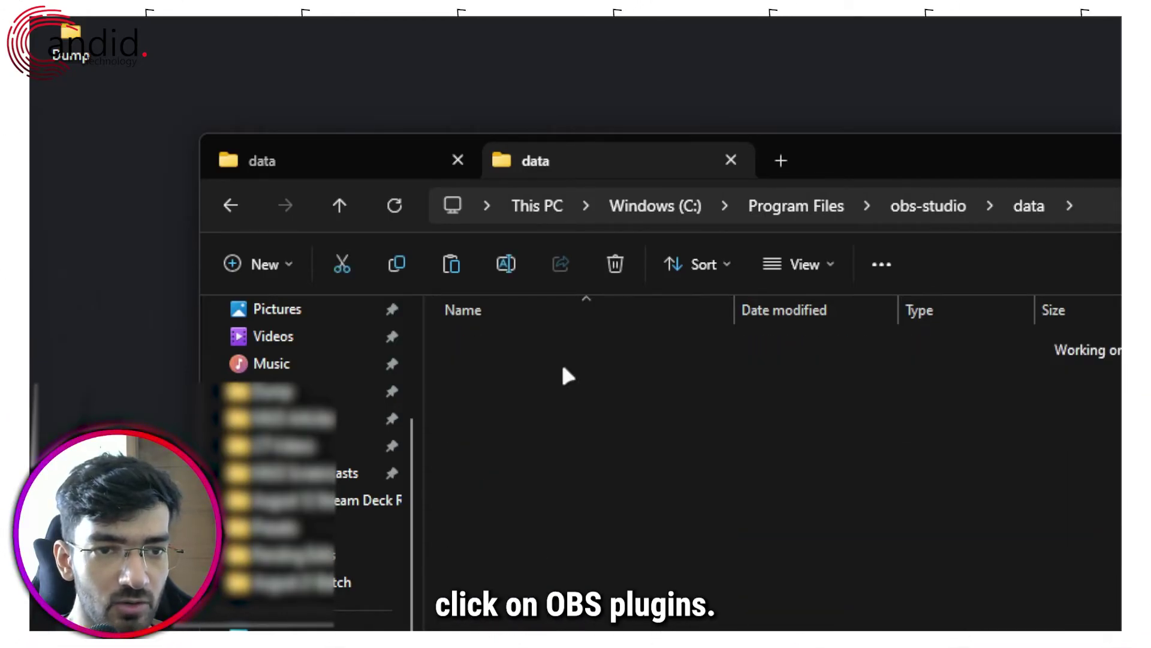
pyautogui.scroll(-5, 576, 351)
pyautogui.scroll(-1, 576, 338)
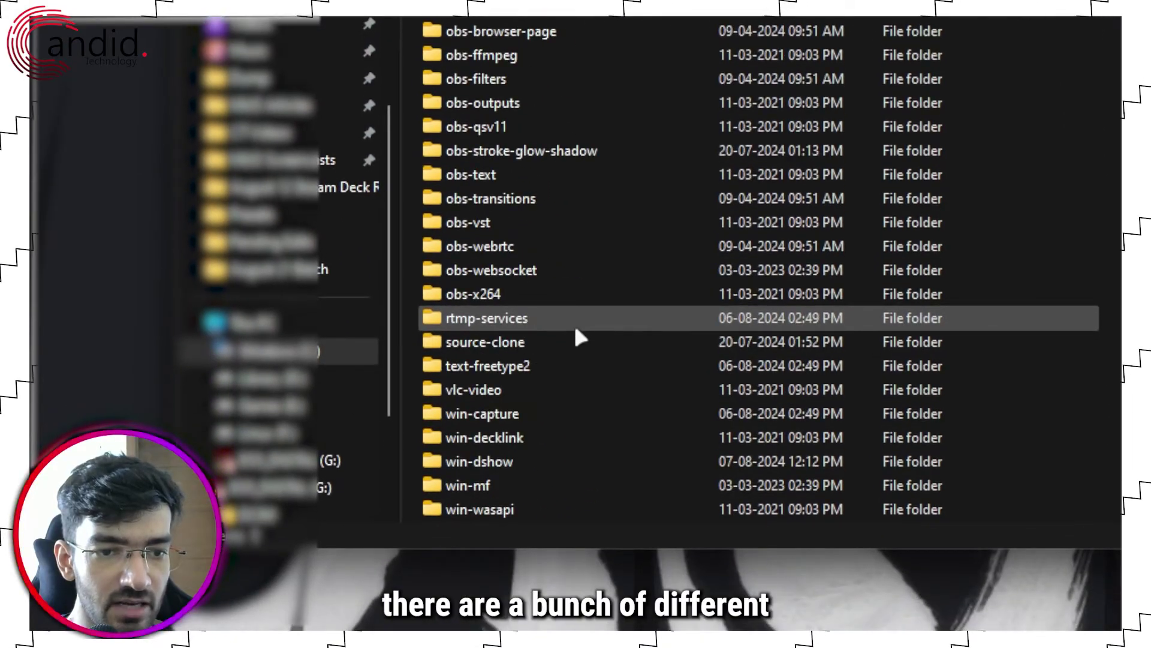
pyautogui.scroll(5, 578, 331)
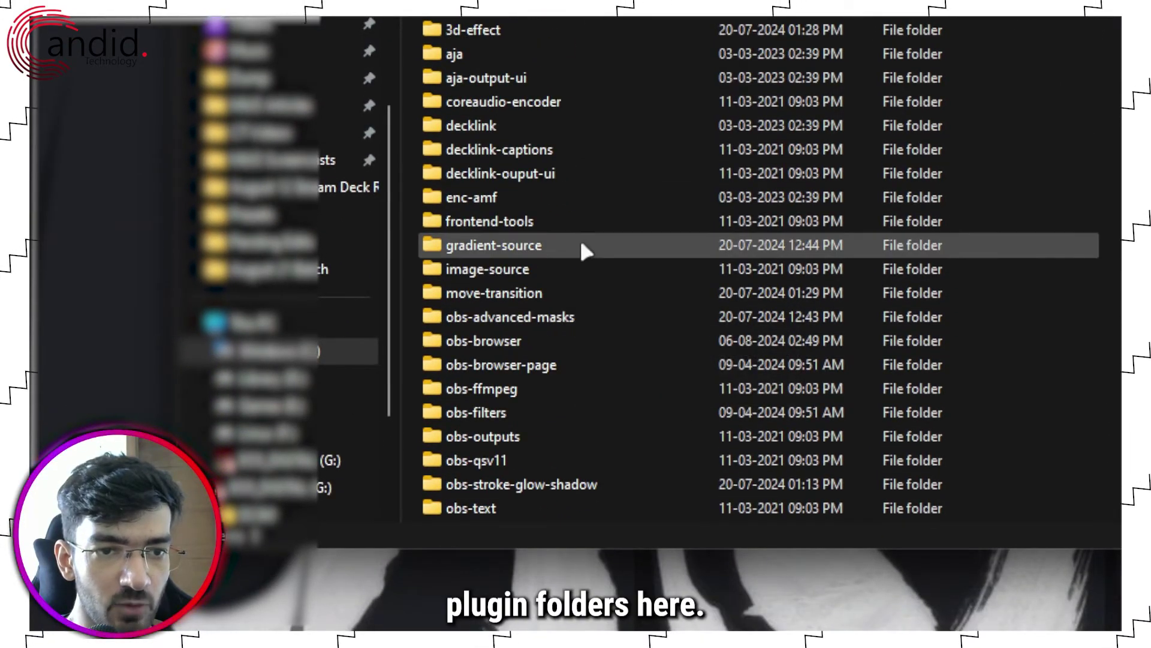
pyautogui.scroll(-5, 598, 315)
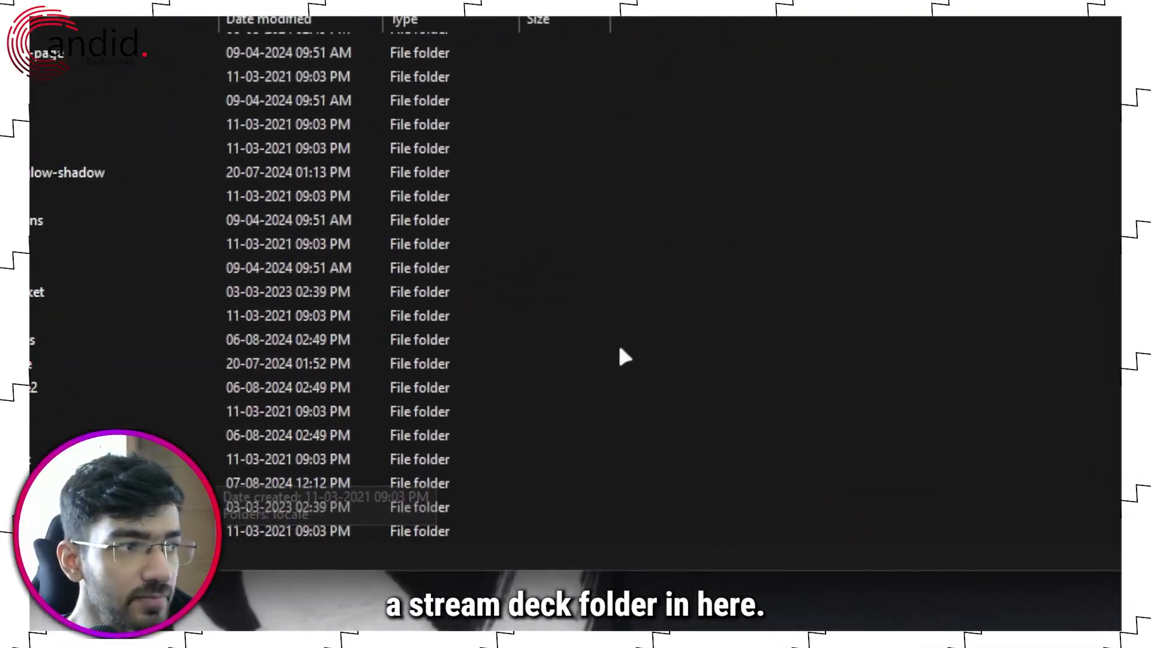
# Add a new folder named StreamDeckPlugin, approving the access prompt.
pyautogui.rightClick(580, 328)
pyautogui.moveTo(684, 559)
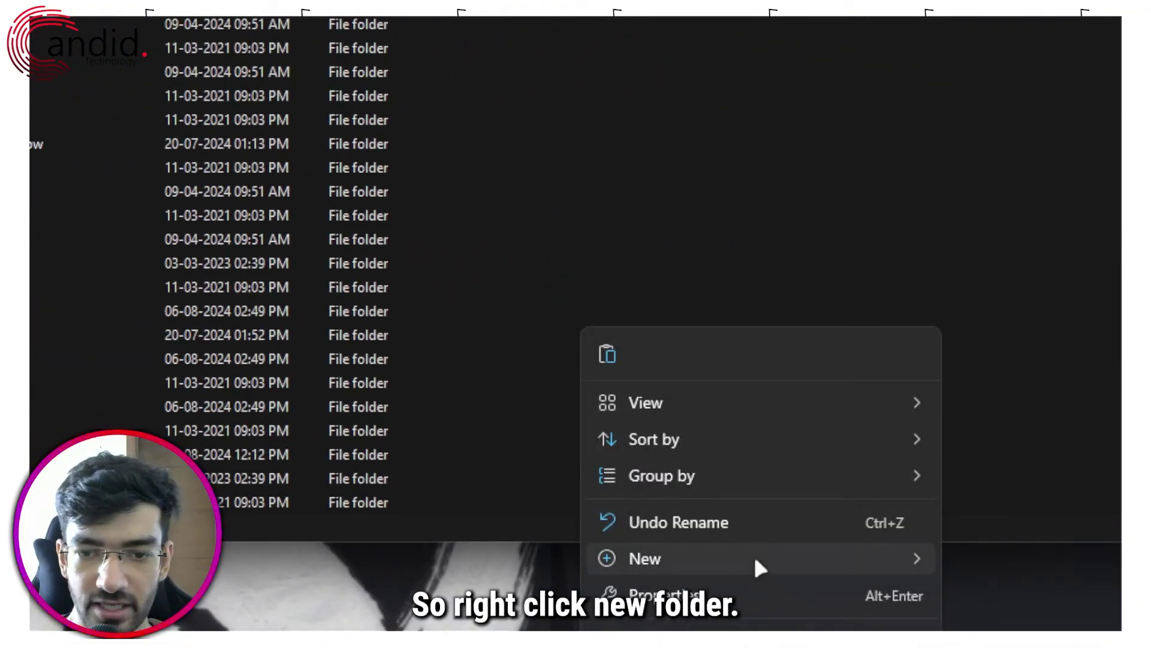
pyautogui.click(959, 565)
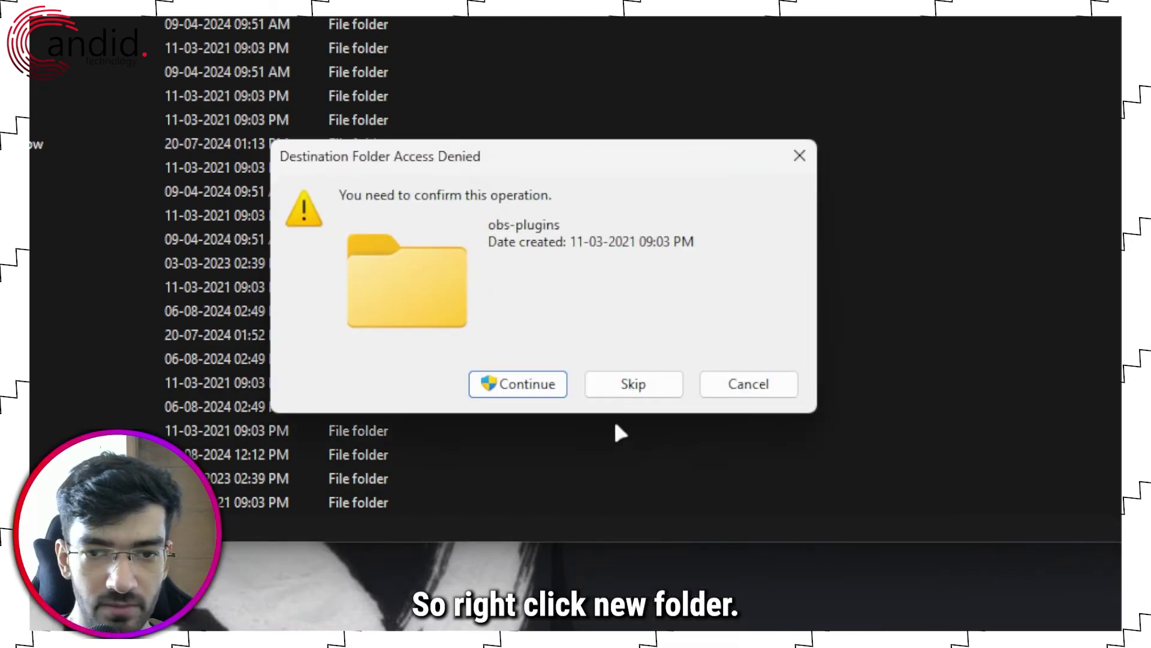
pyautogui.click(539, 385)
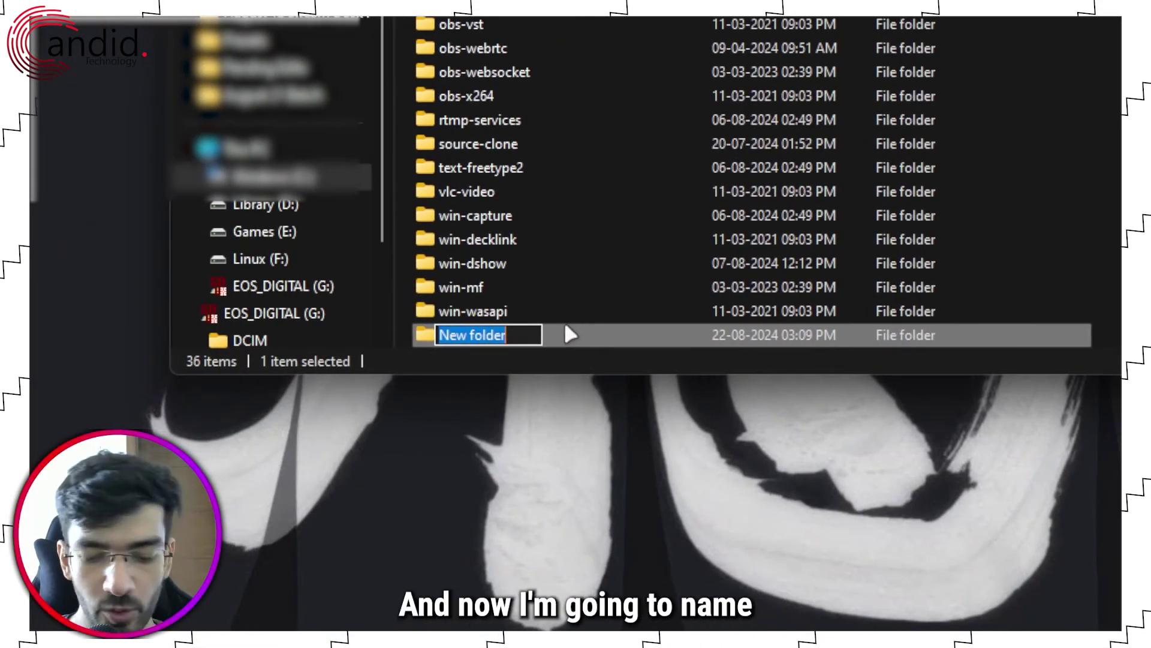
pyautogui.write('Strea')
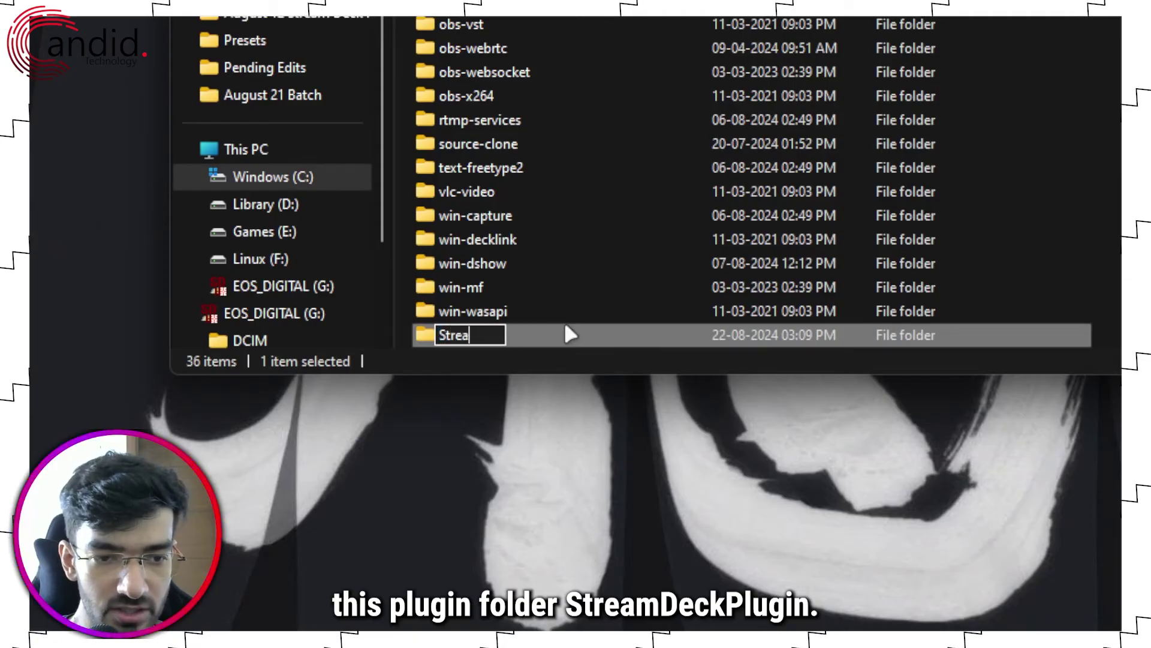
pyautogui.write('mDe')
pyautogui.write('ckPlugin')
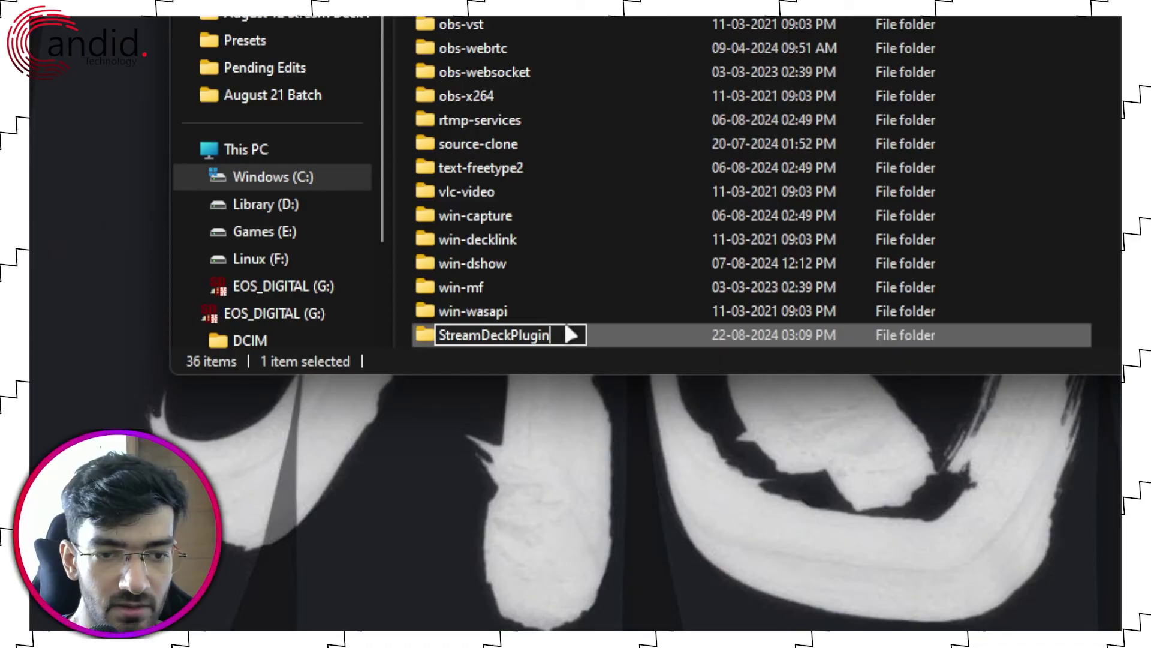
pyautogui.press('Return')
# Open the empty StreamDeckPlugin folder under data\obs-plugins.
pyautogui.doubleClick(567, 329)
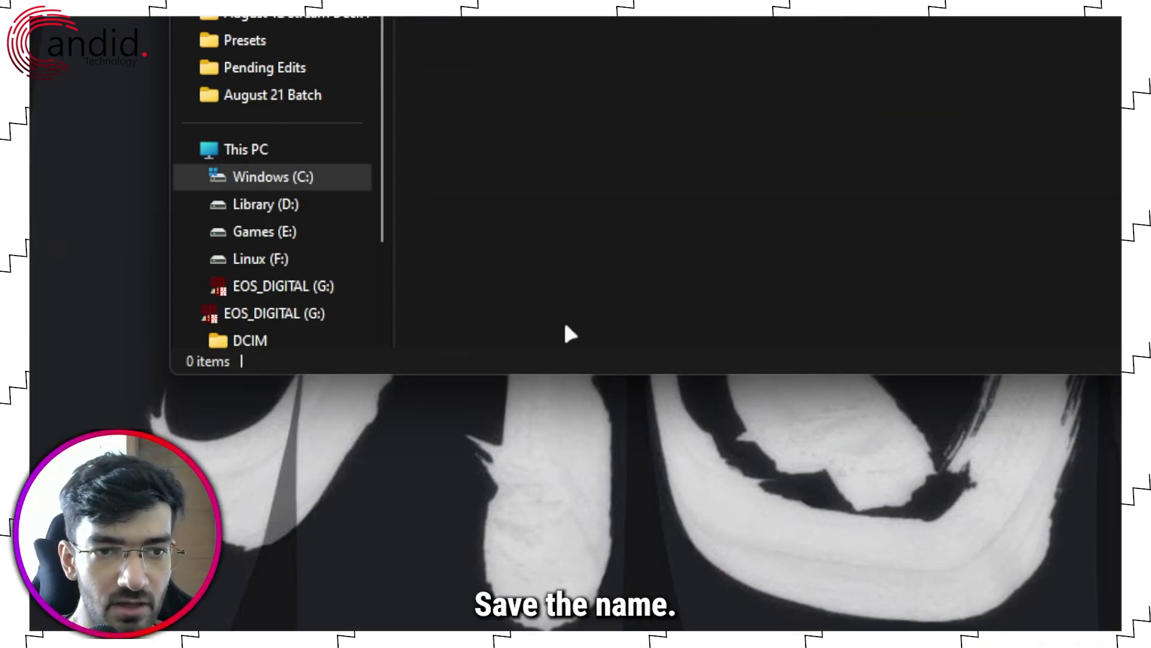